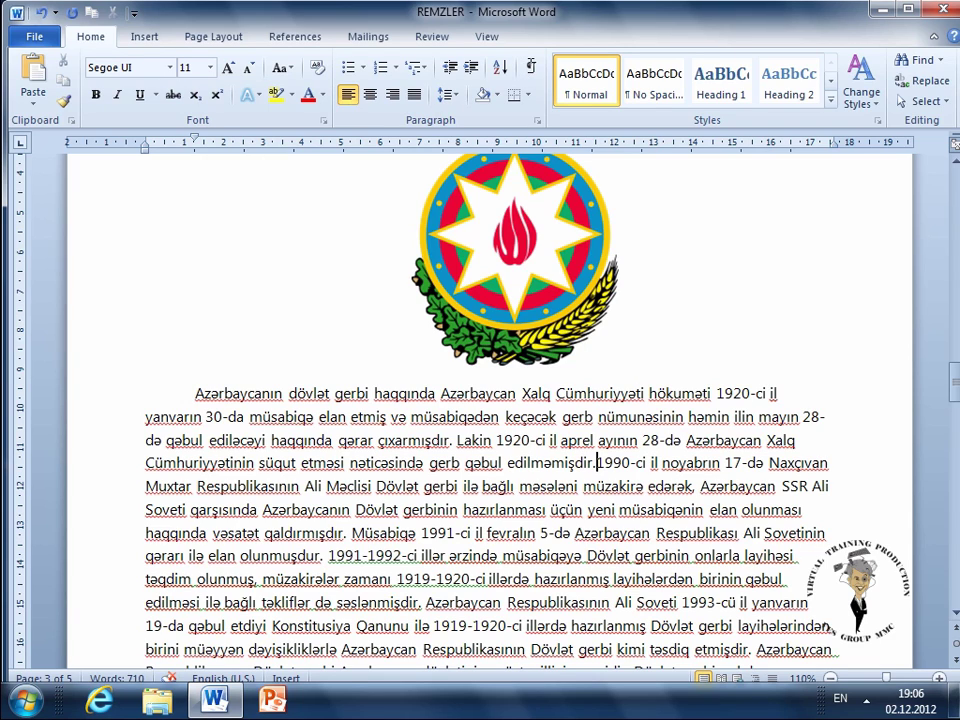
Display paragraph marks and space dots, then scroll down to the paragraph ending 'vardır.'.
click(533, 70)
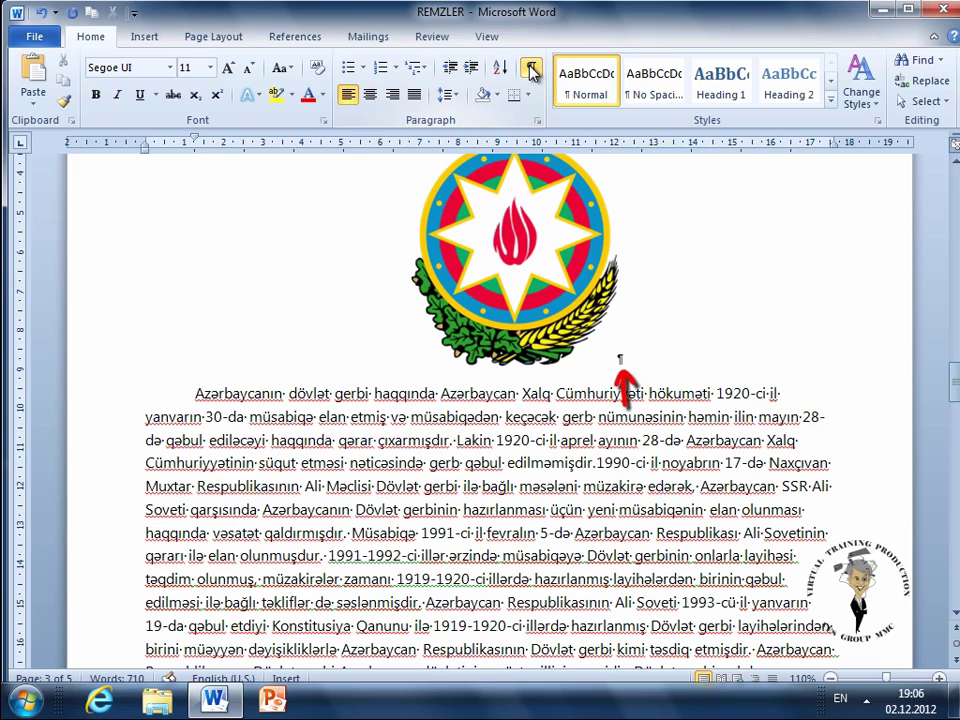
scroll(549, 427, down, 2)
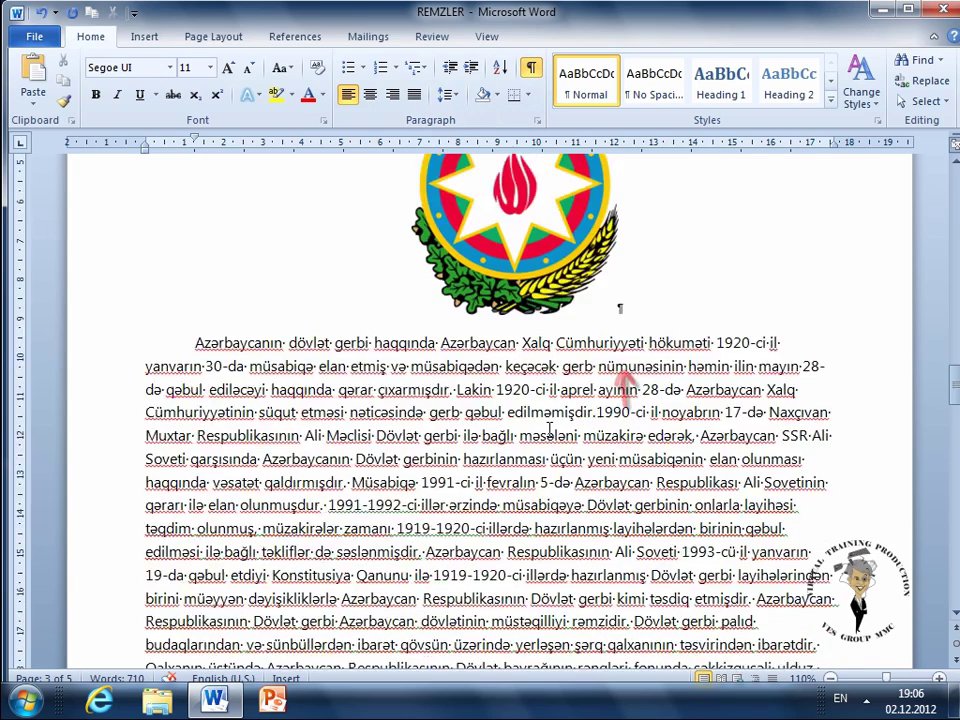
scroll(549, 427, down, 1)
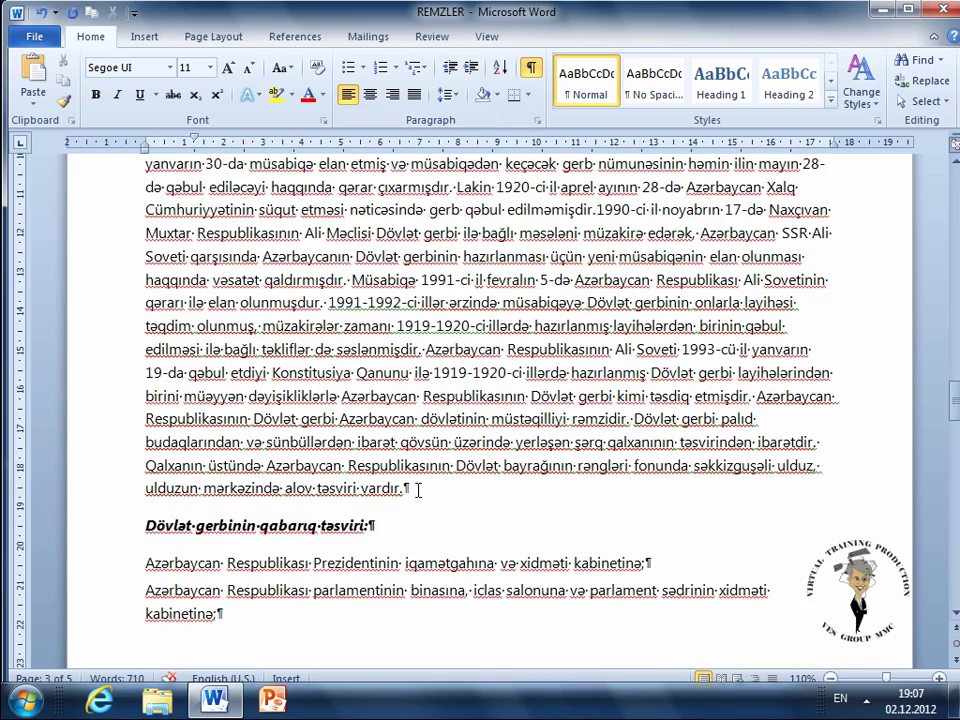
drag(404, 488, 390, 488)
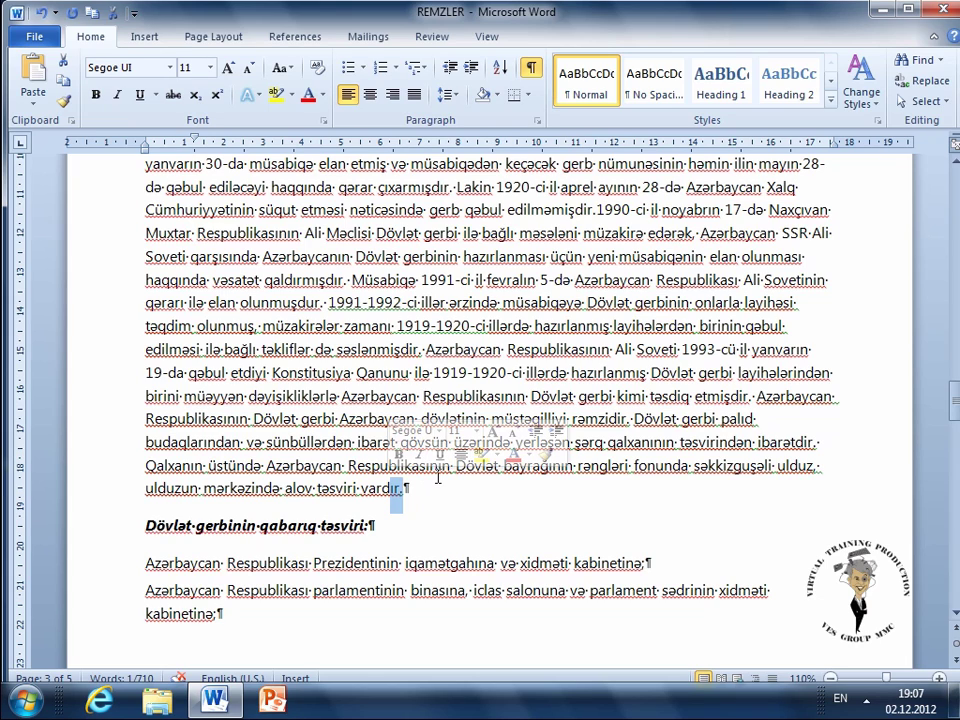
click(437, 478)
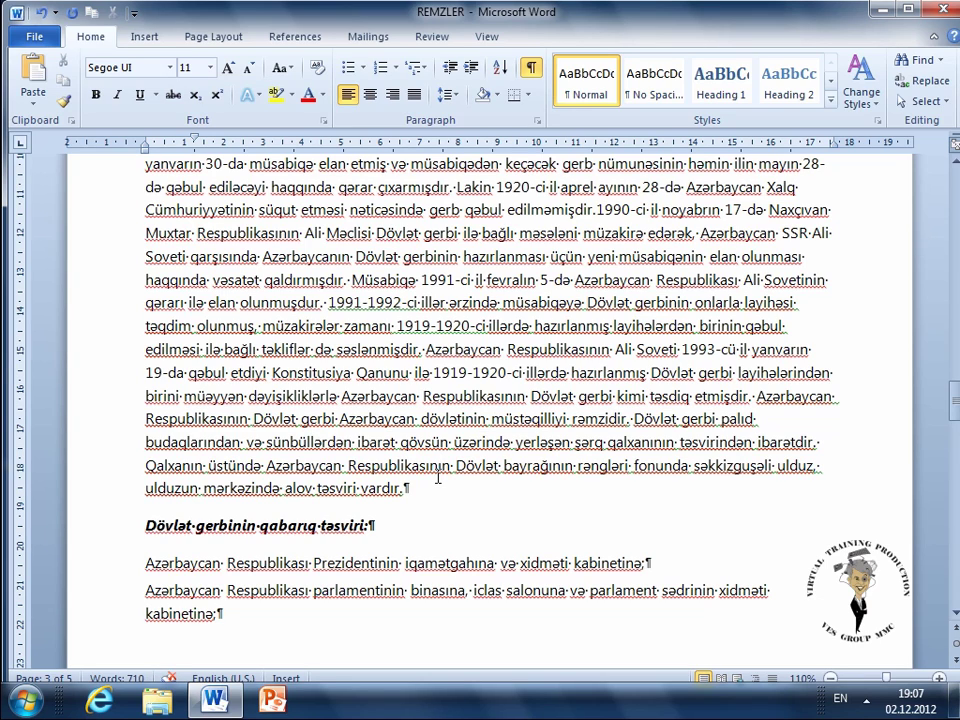
Break the paragraph before 'Müsabiqə', then rejoin it to the end of 'qaldırmışdır.'.
click(349, 281)
key(Return)
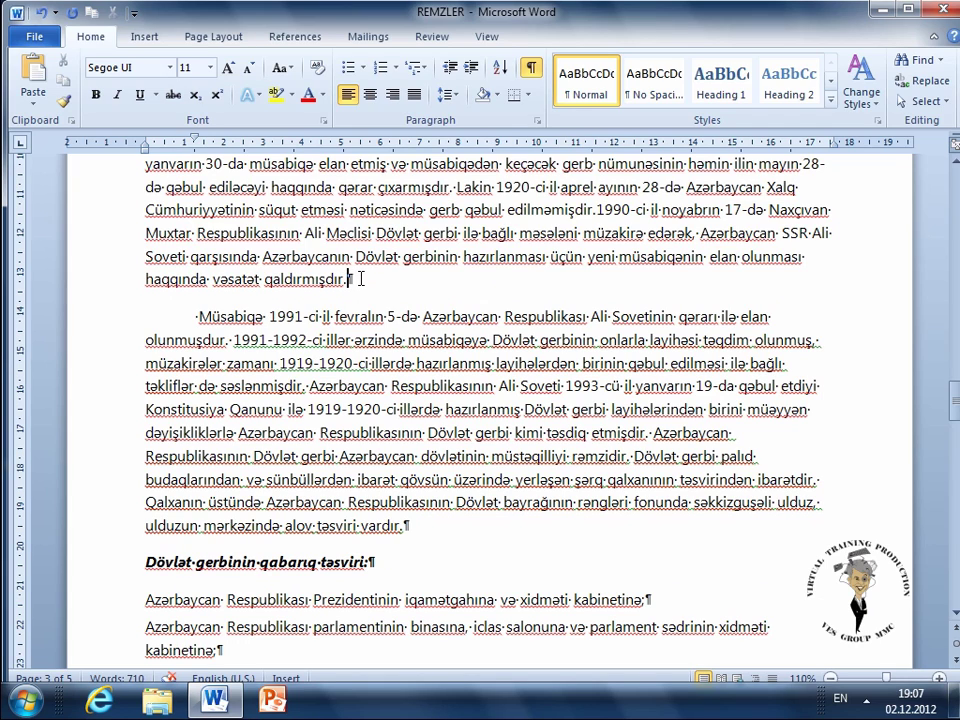
click(362, 279)
key(BackSpace)
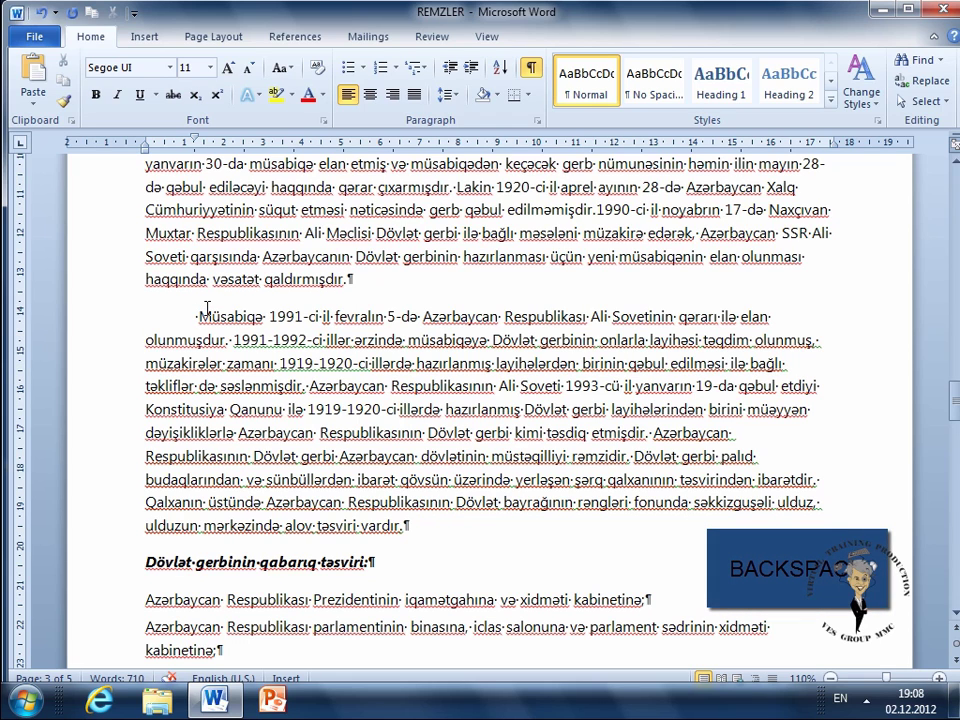
key(BackSpace)
key(BackSpace)
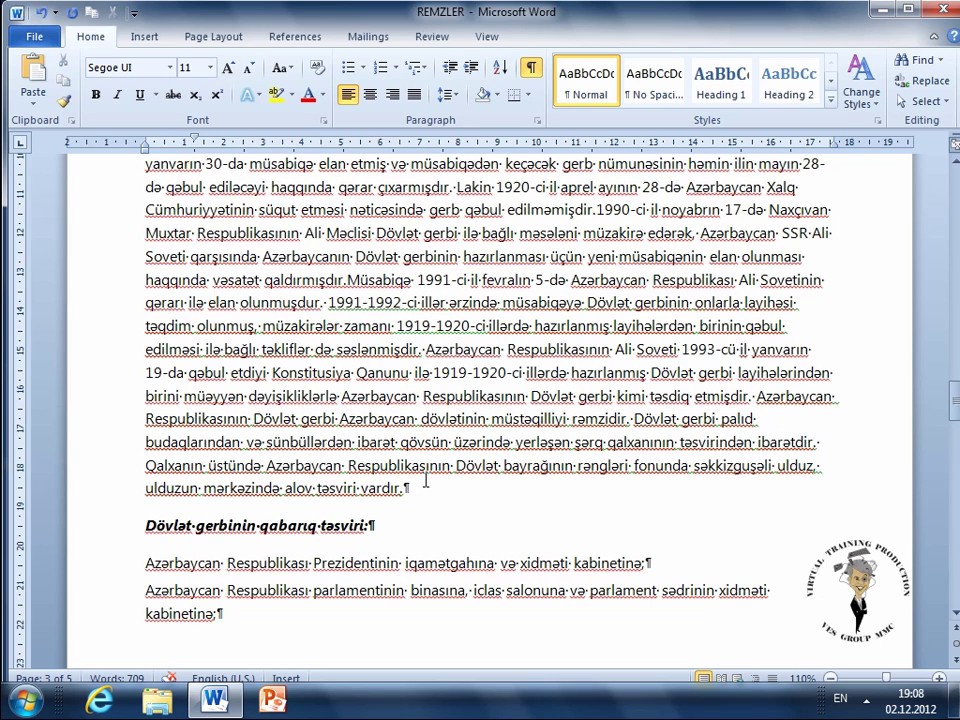
Add a blank paragraph after 'vardır.', then insert a manual line break there and delete it.
key(Return)
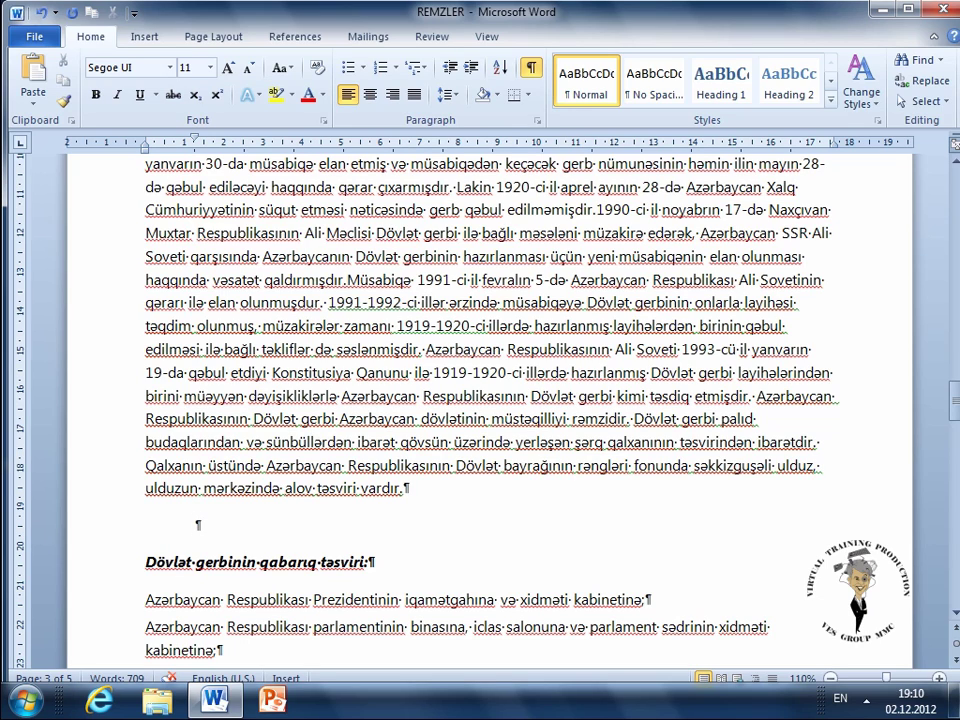
click(420, 487)
key(shift+Return)
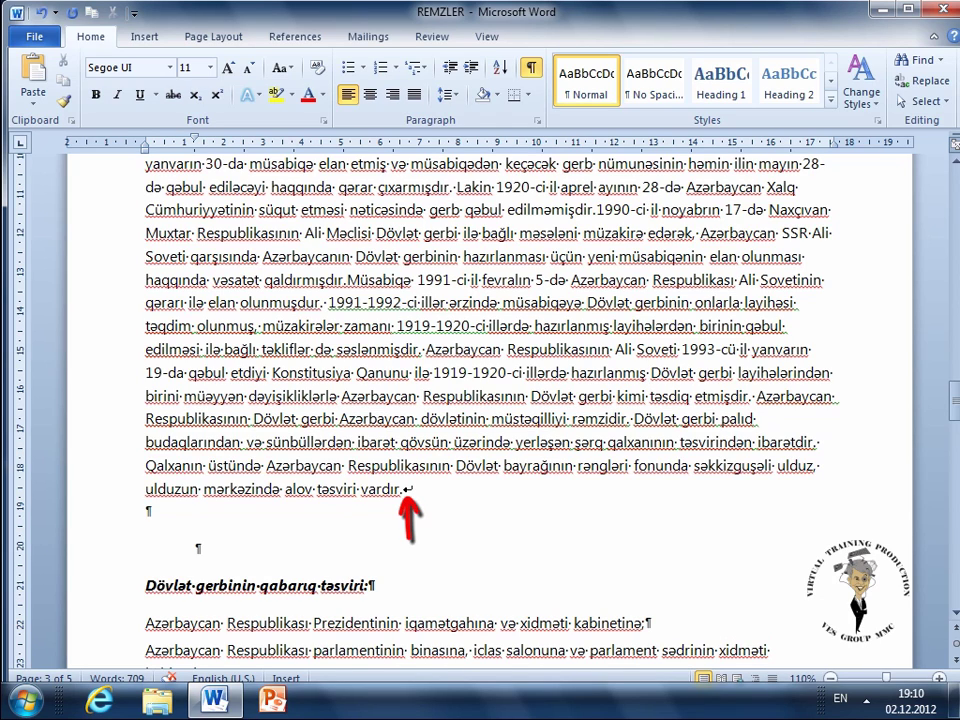
click(405, 488)
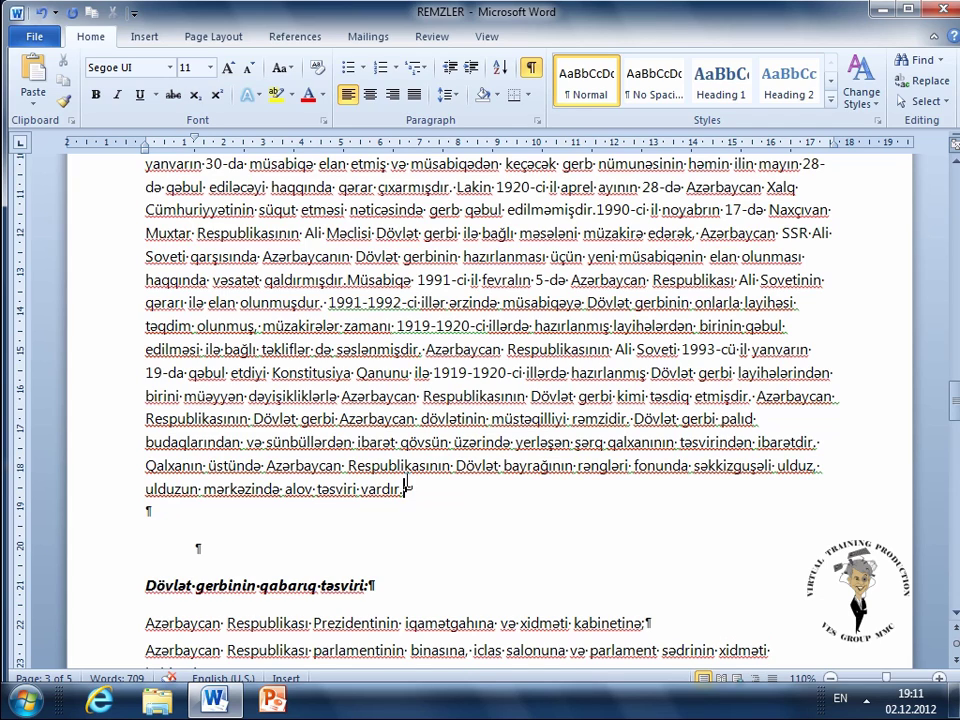
key(BackSpace)
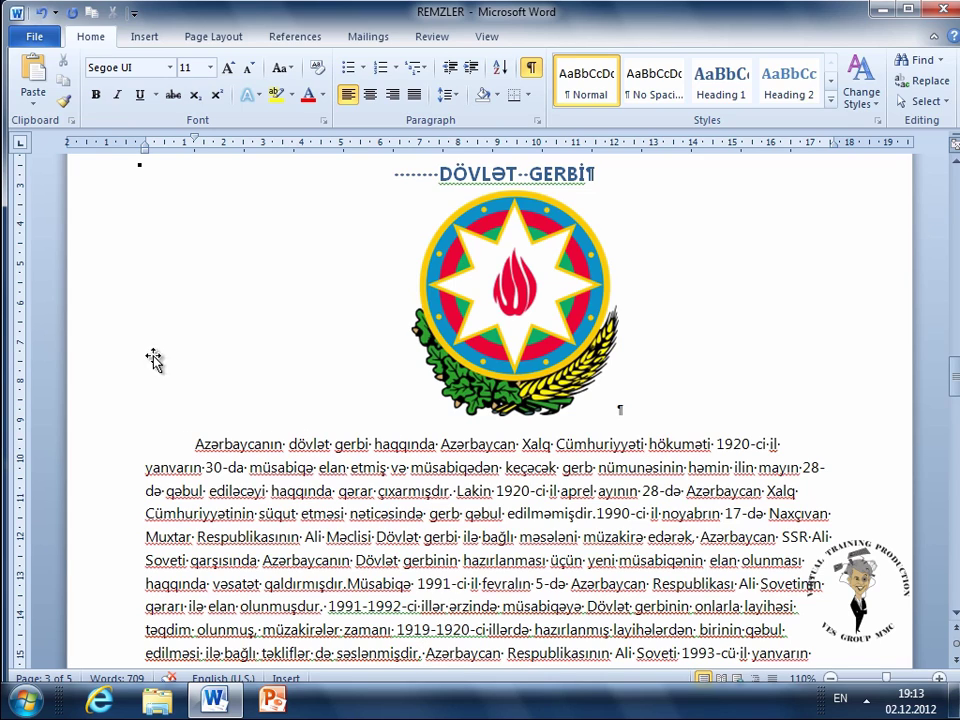
click(143, 152)
click(143, 152)
click(801, 491)
click(409, 490)
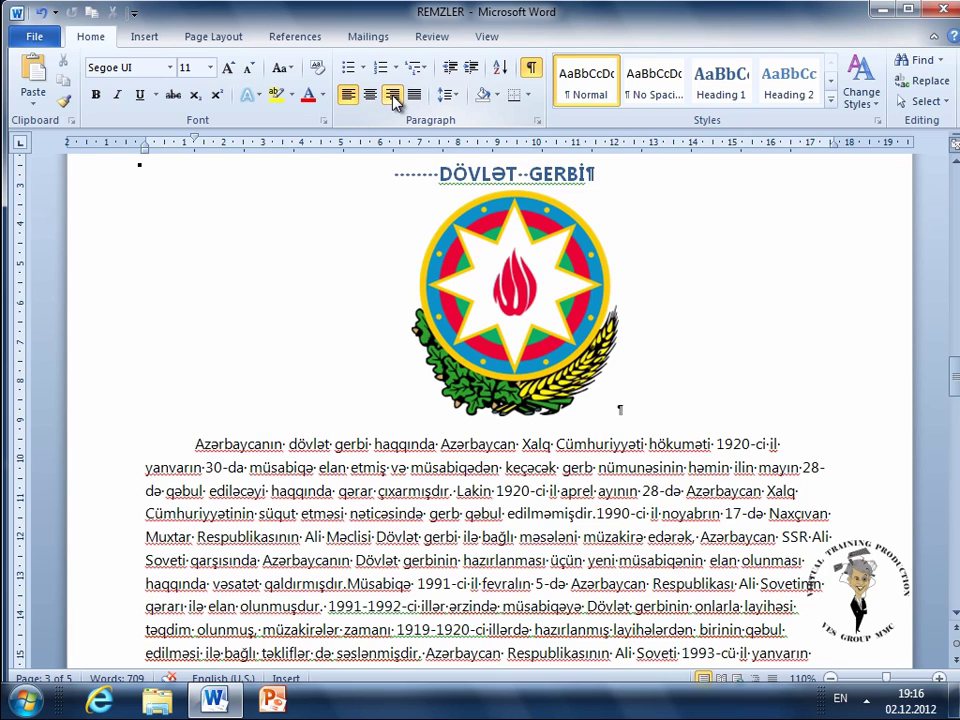
Try right and centred alignment on the emblem paragraph, settling on Justify.
click(393, 100)
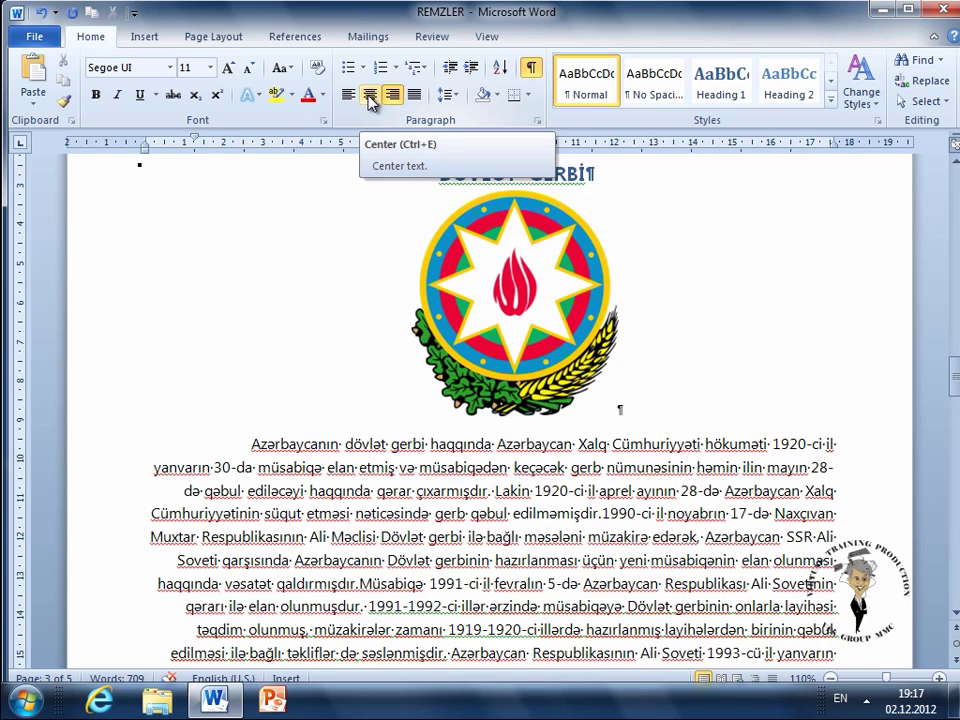
click(370, 98)
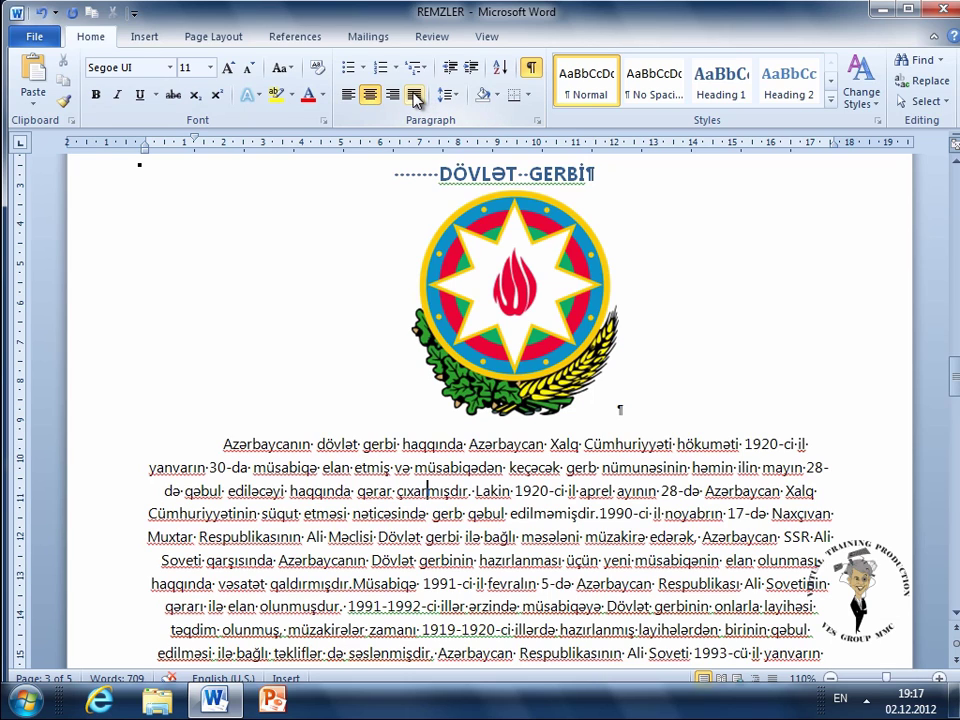
click(415, 99)
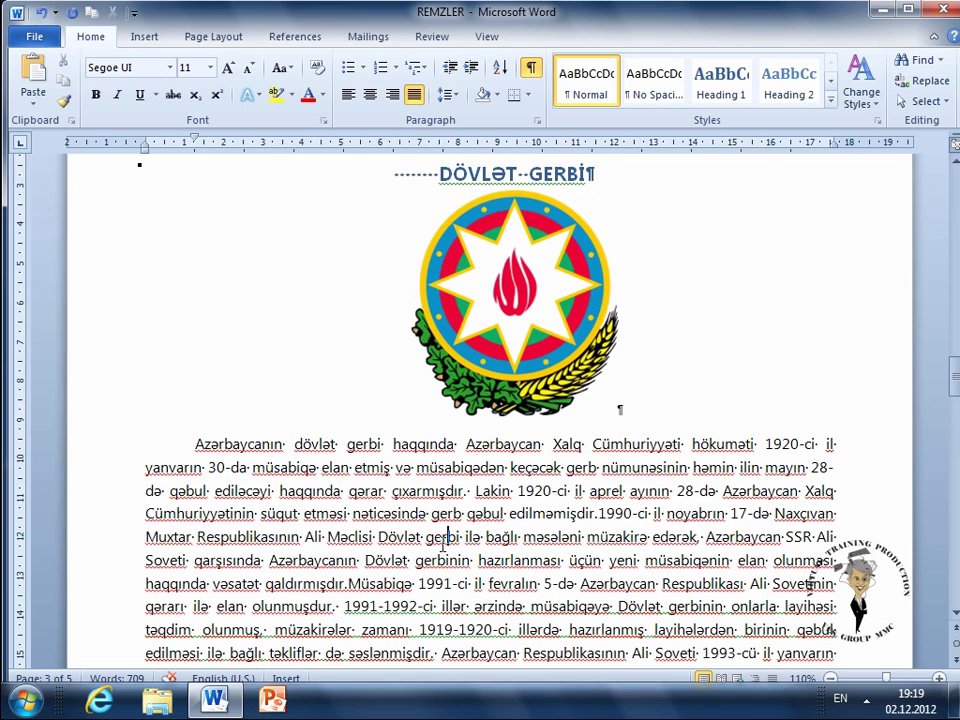
click(459, 537)
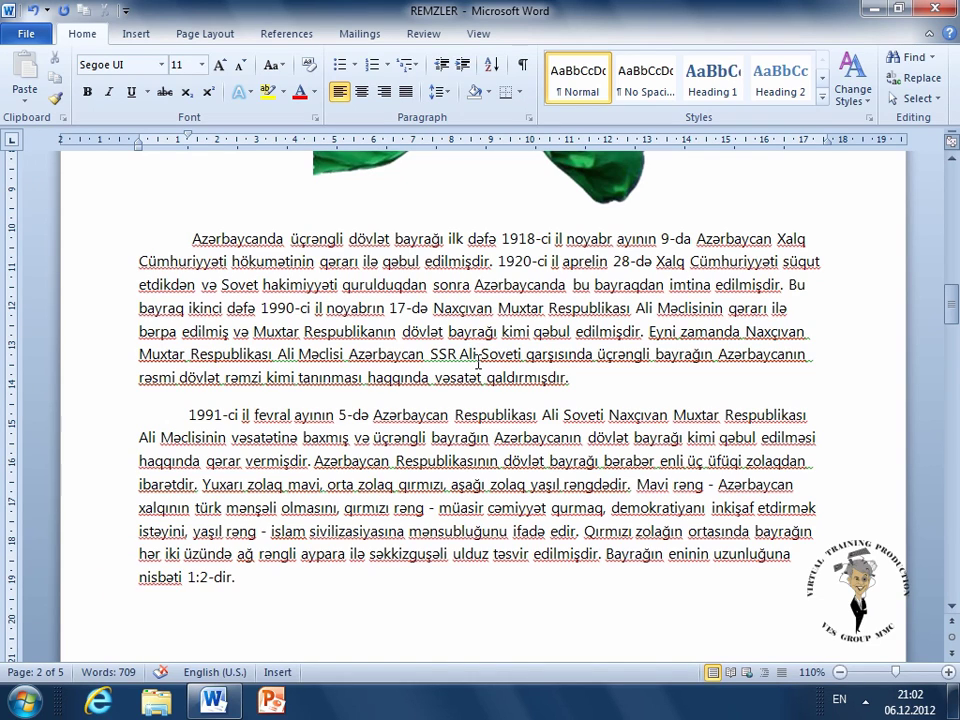
Increase the 1991 paragraph's left indent five steps.
click(477, 354)
click(463, 66)
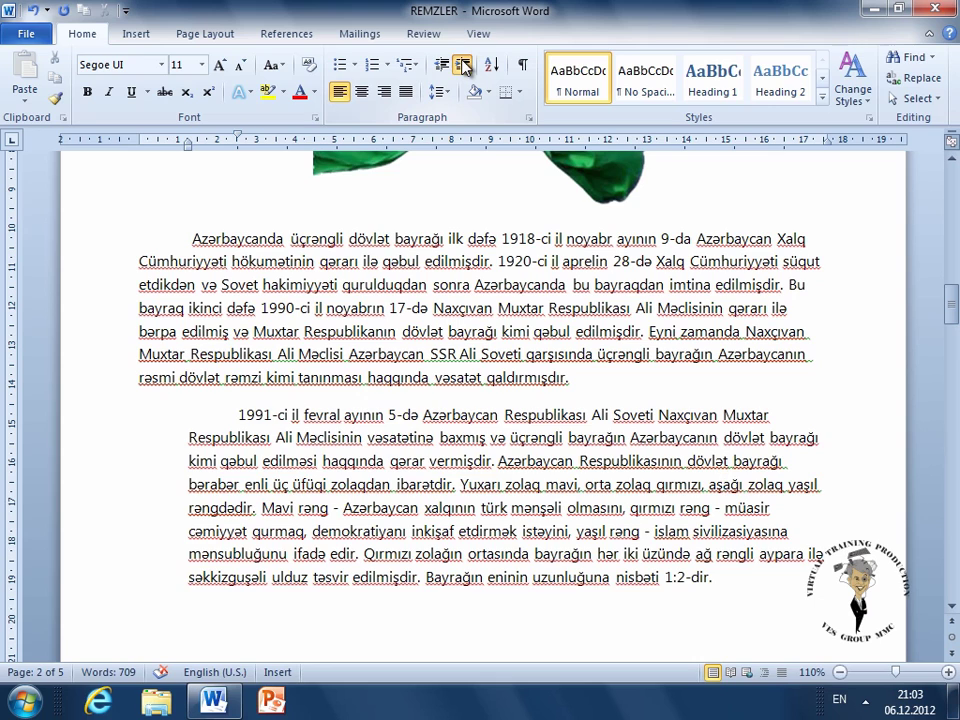
click(463, 66)
click(463, 66)
click(463, 66)
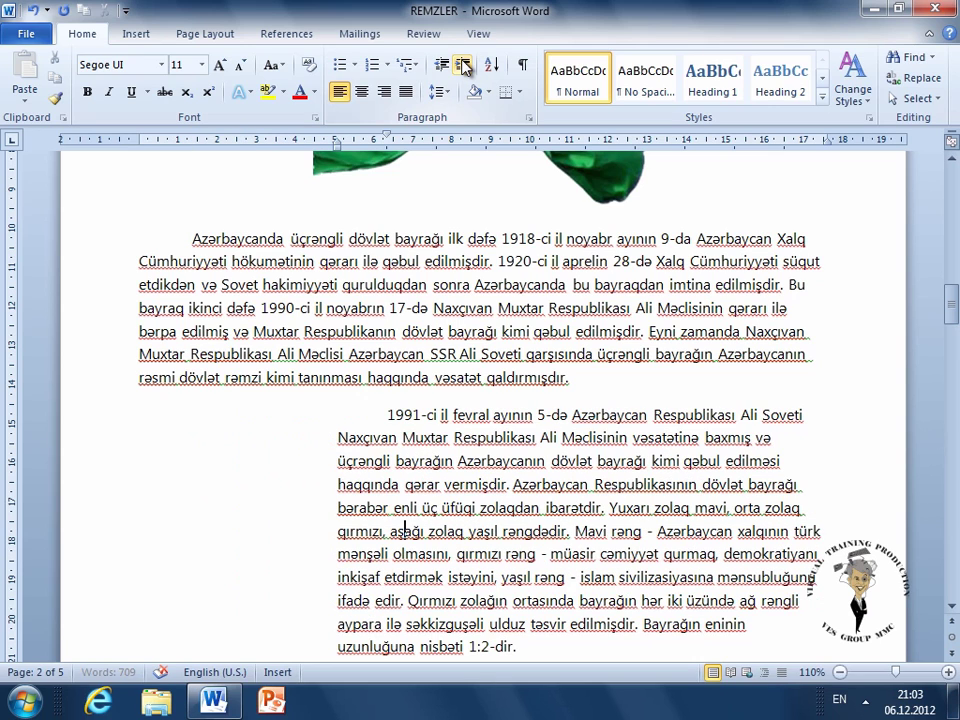
click(463, 66)
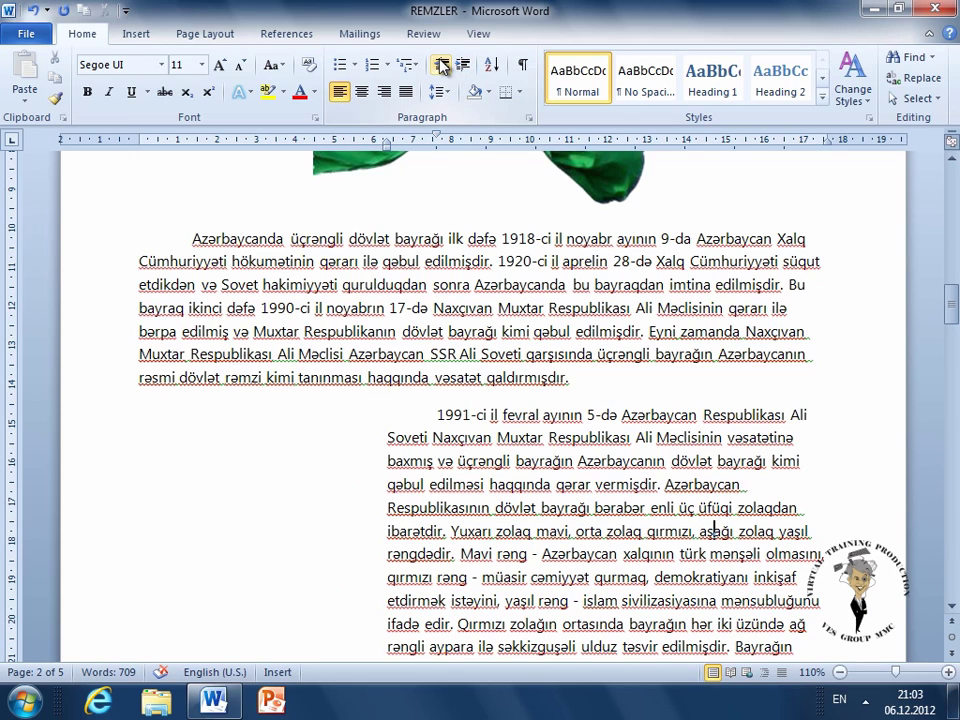
Decrease the 1991 paragraph's indent five steps, back to the left margin.
click(441, 66)
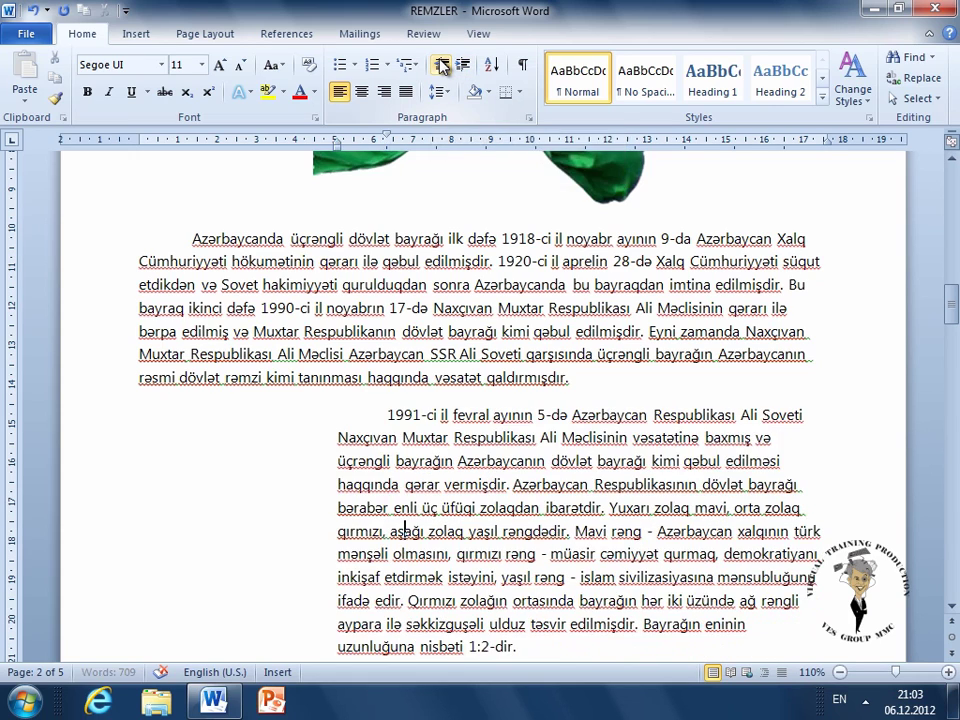
click(441, 66)
click(441, 66)
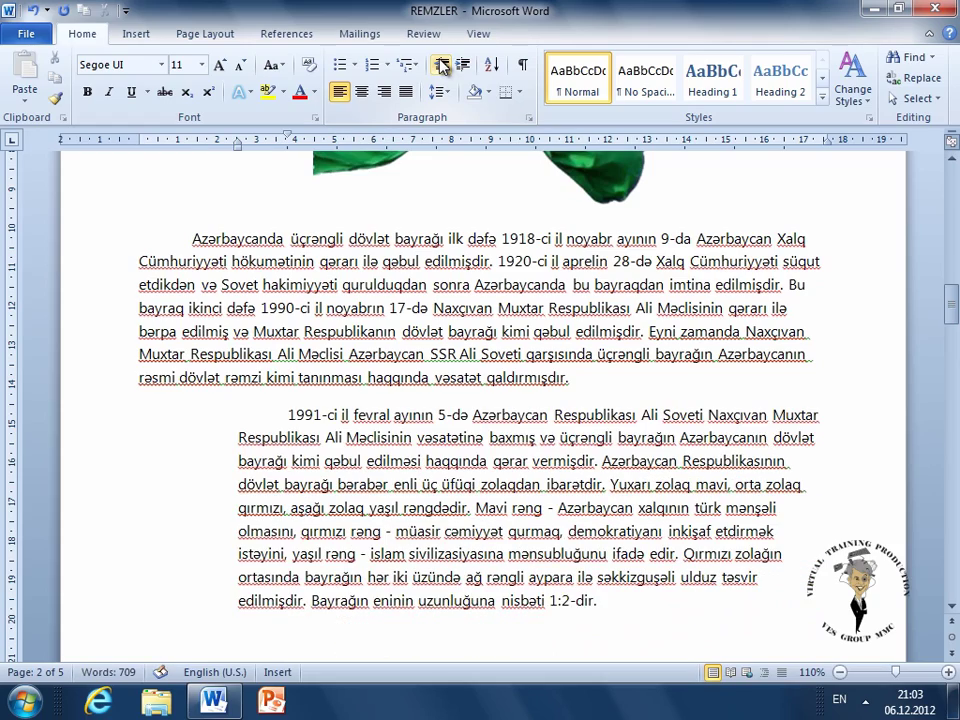
click(441, 66)
click(441, 66)
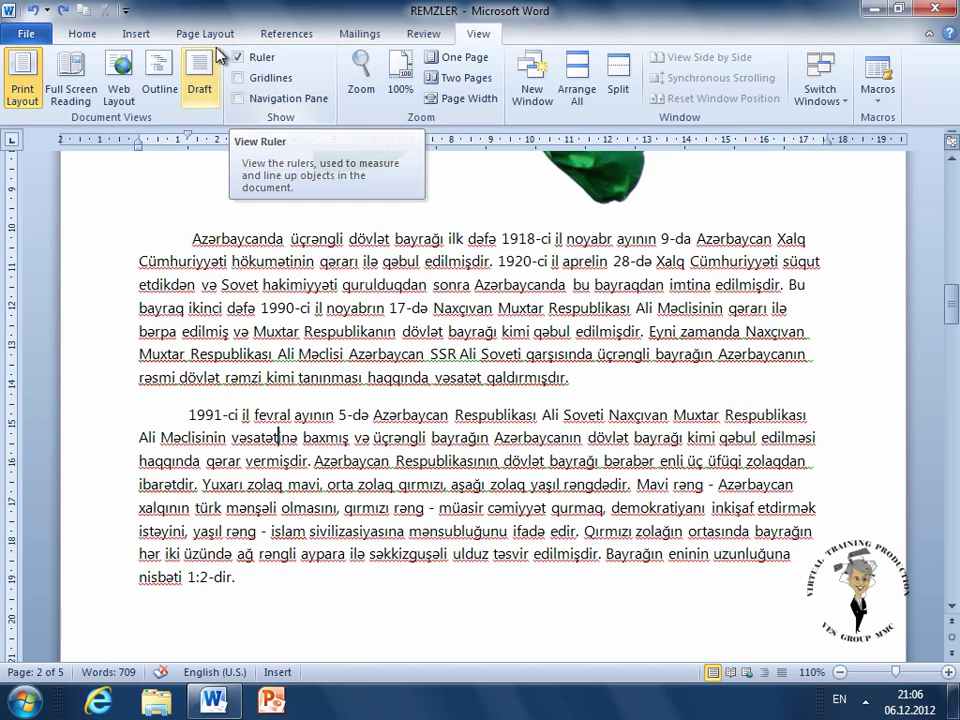
click(83, 37)
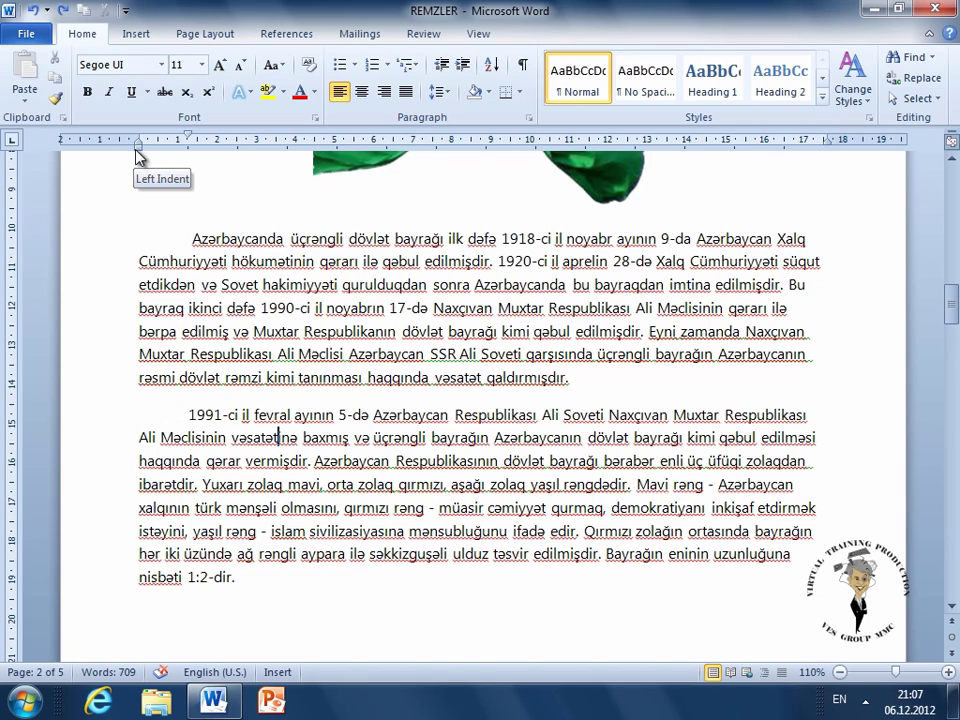
key(Down)
key(Down)
key(Down)
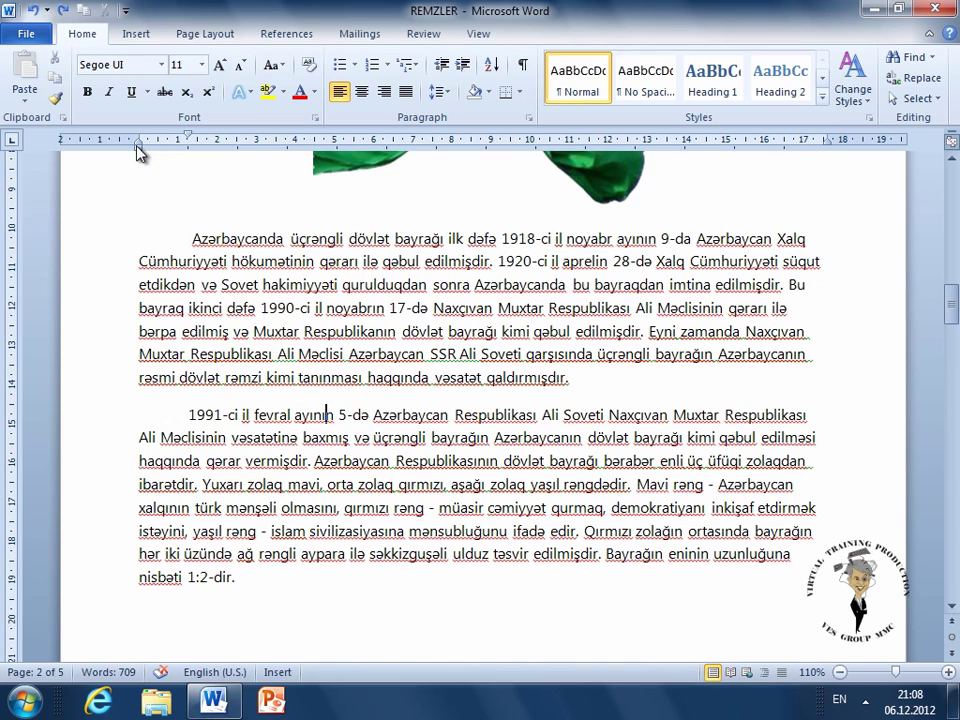
drag(139, 146, 263, 125)
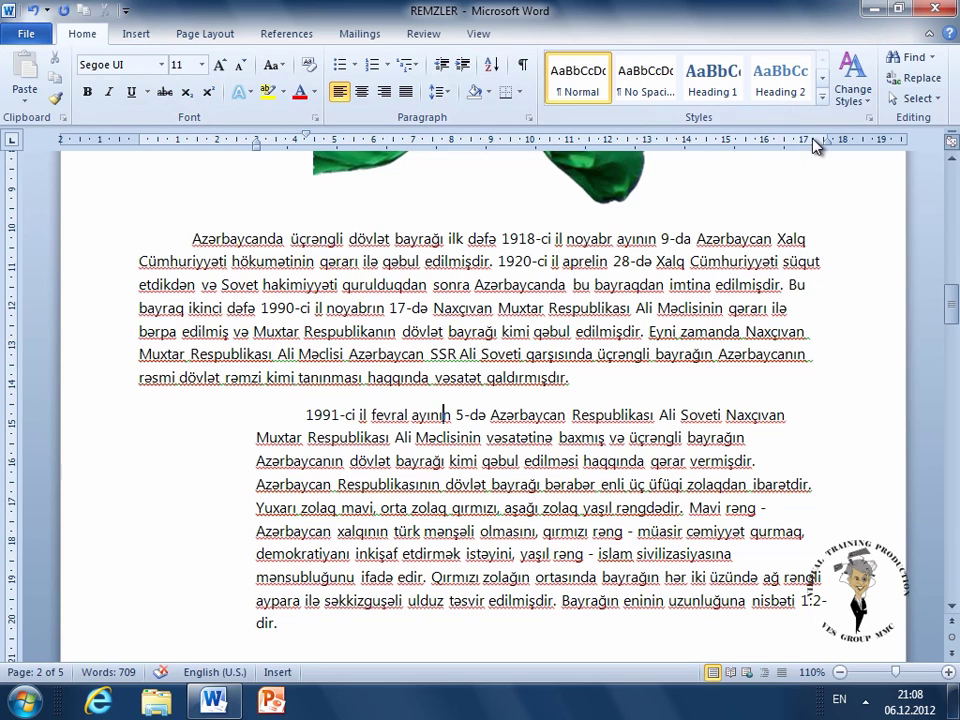
drag(829, 143, 632, 143)
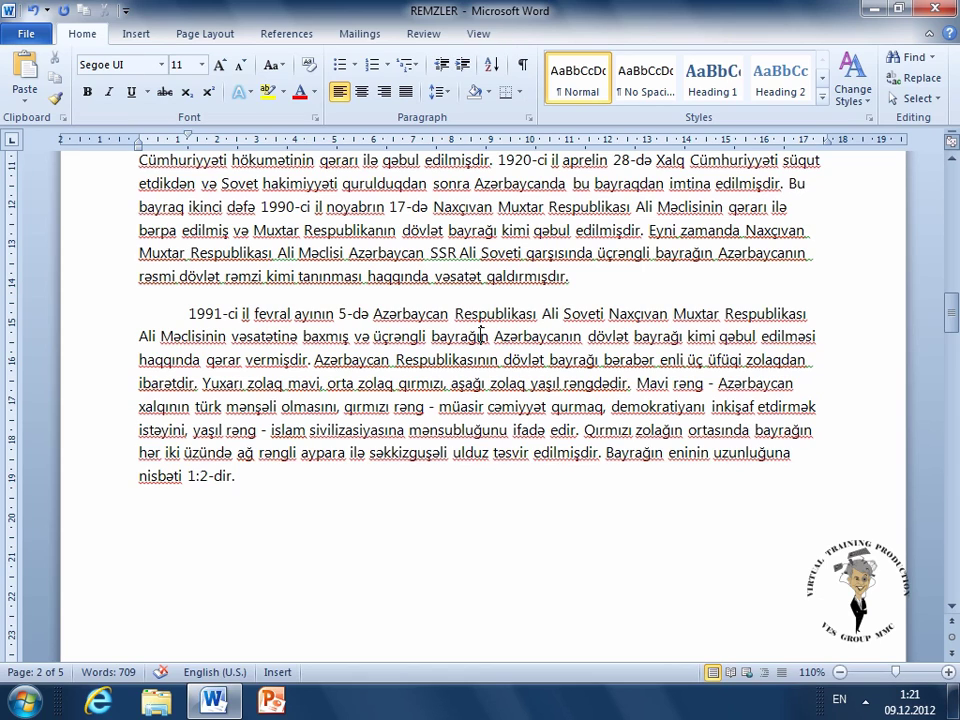
Give the 1991 paragraph 2,0 line spacing.
click(440, 91)
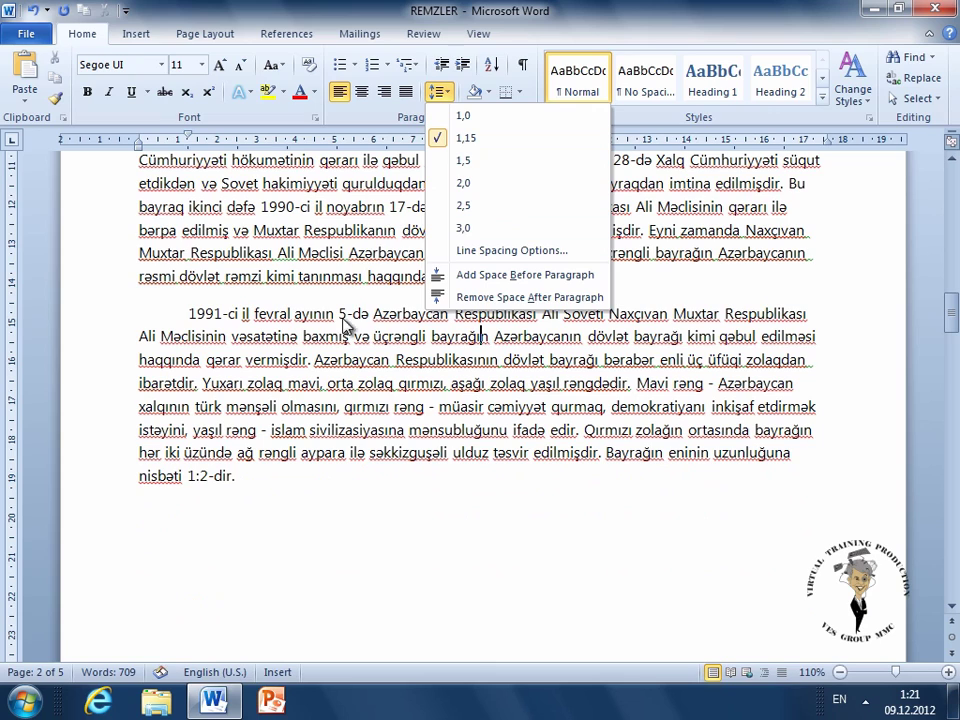
click(326, 336)
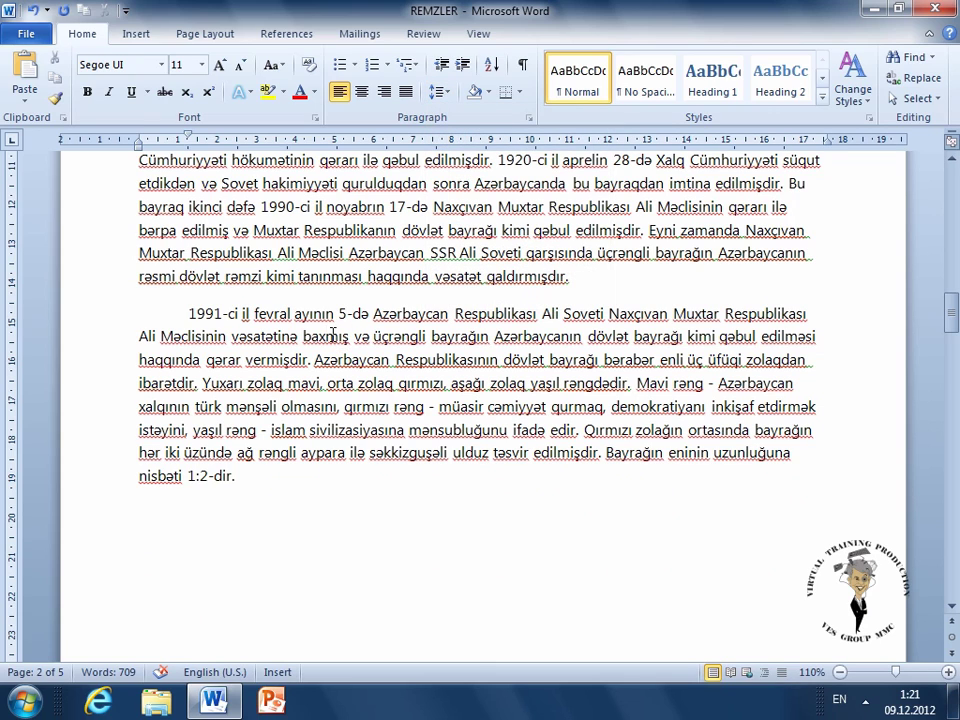
click(440, 92)
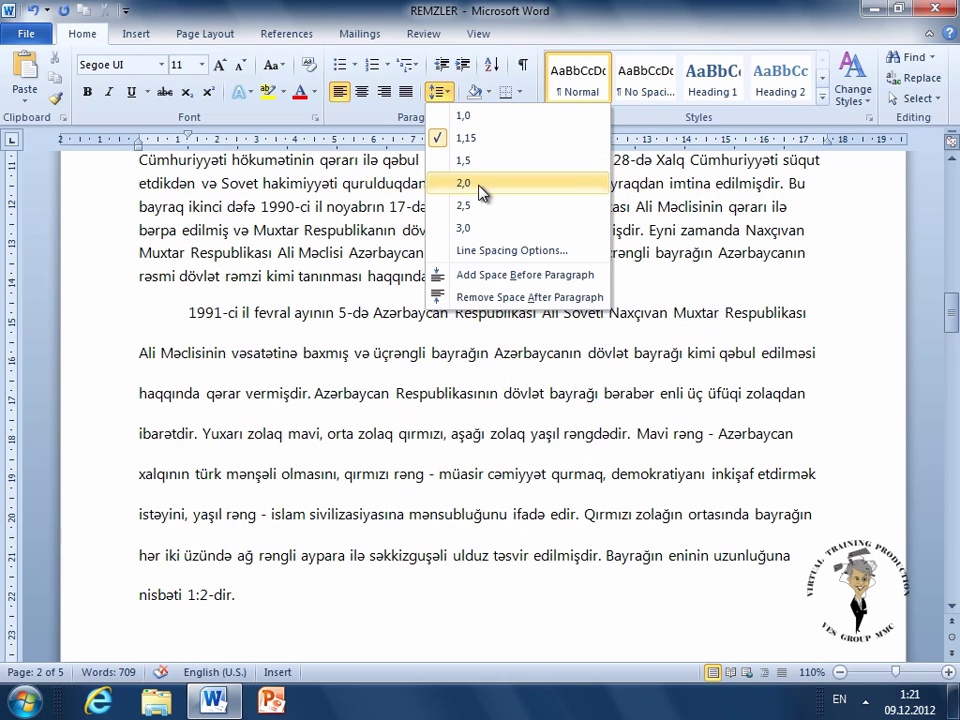
click(490, 190)
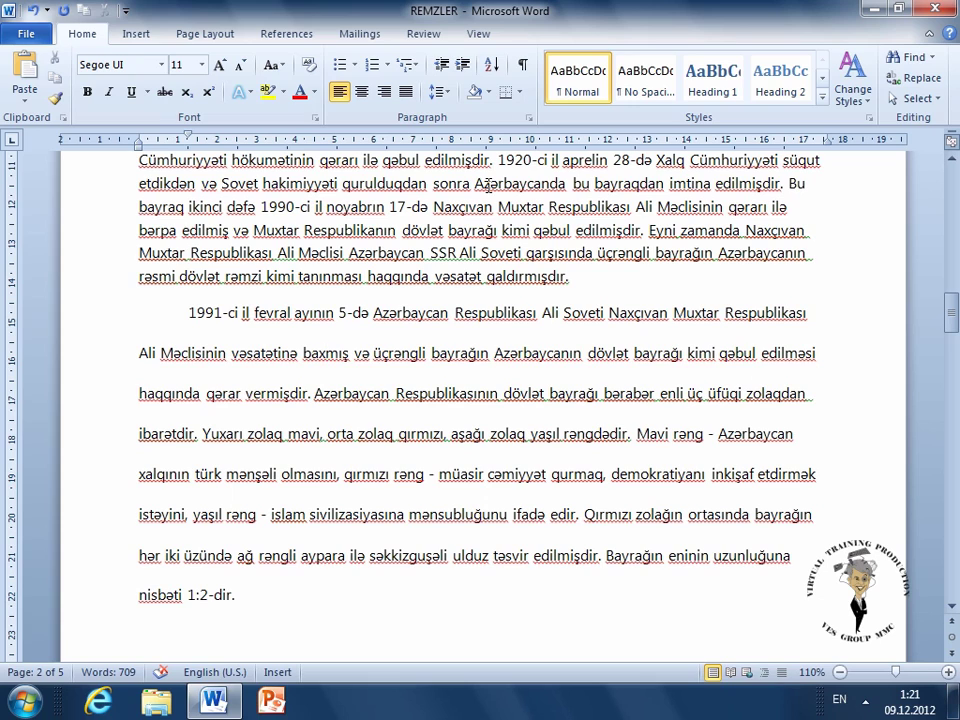
click(438, 92)
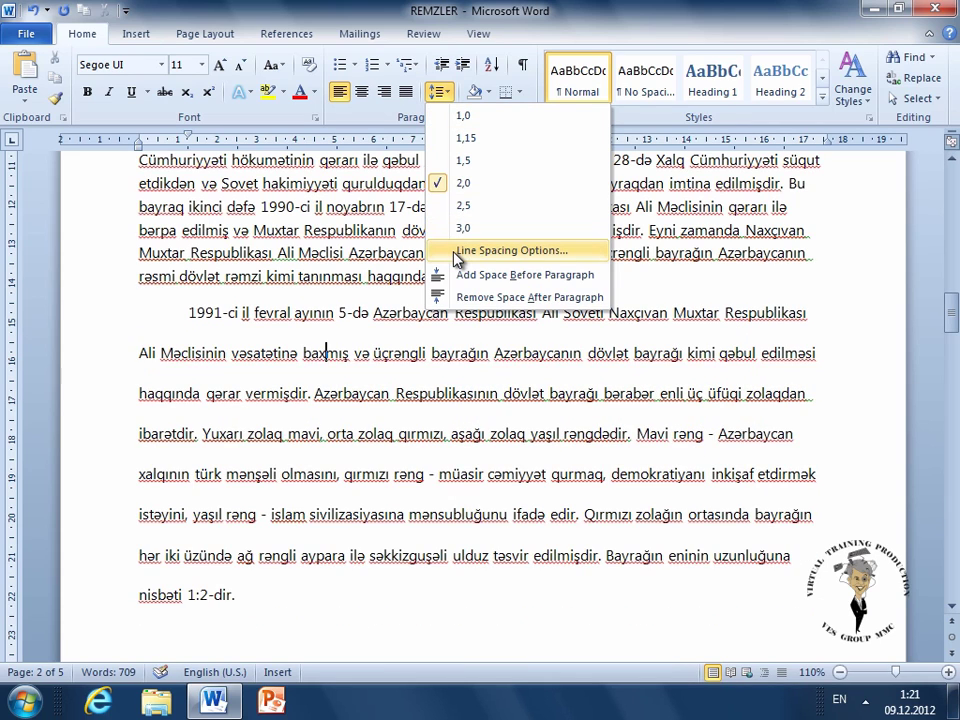
Open Line Spacing Options for the 1991 paragraph and expand the Line spacing list.
click(455, 252)
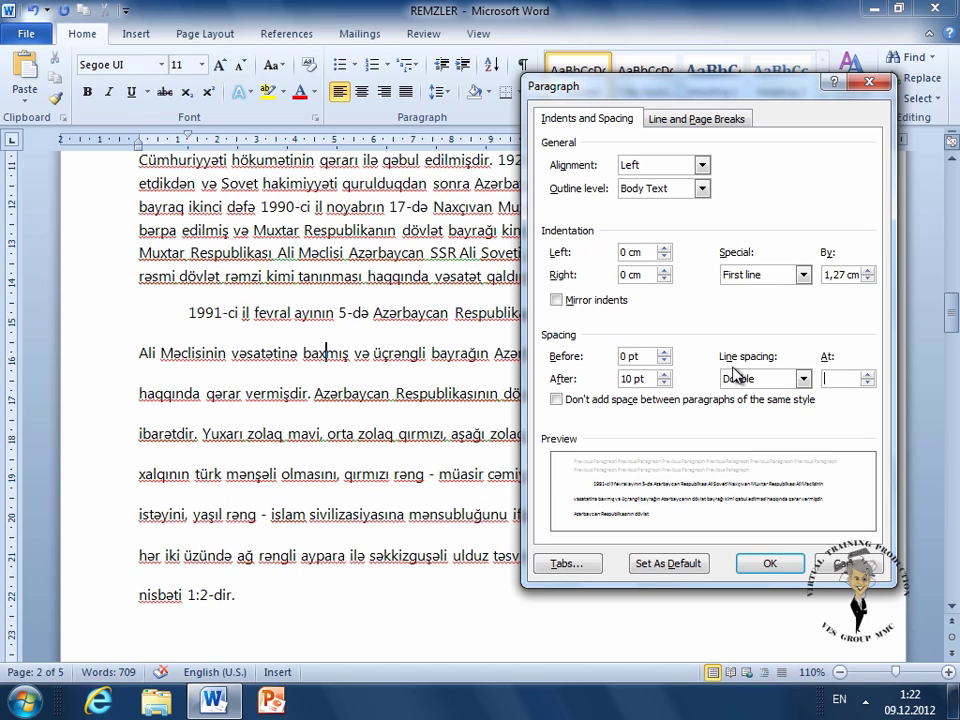
click(802, 379)
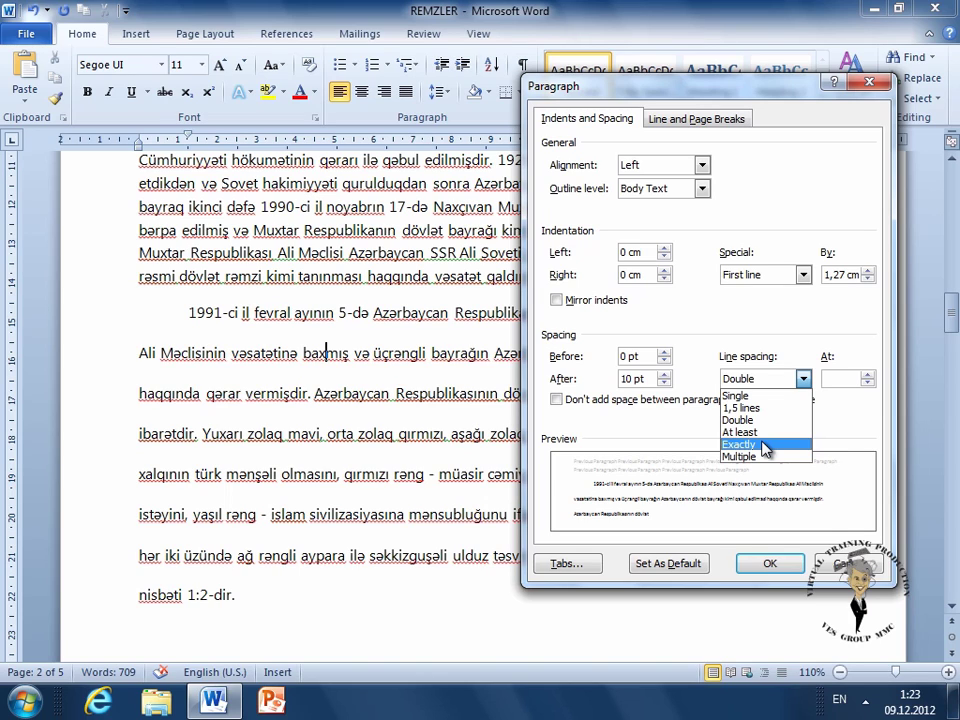
Set line spacing to Exactly 12 pt and move the Paragraph dialog to the centre.
click(765, 447)
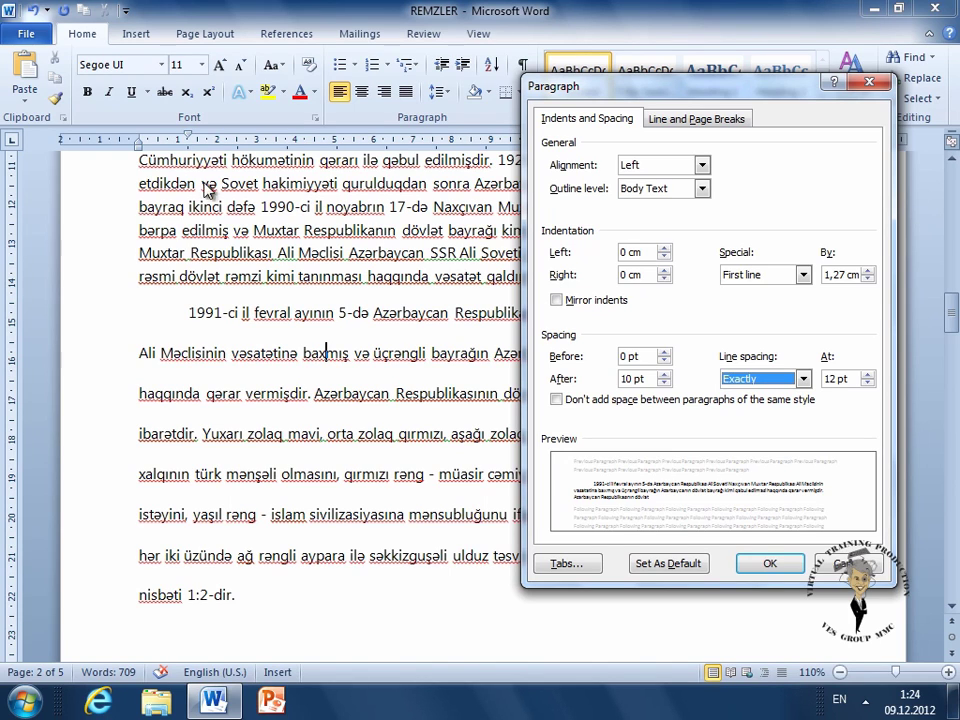
drag(697, 90, 505, 182)
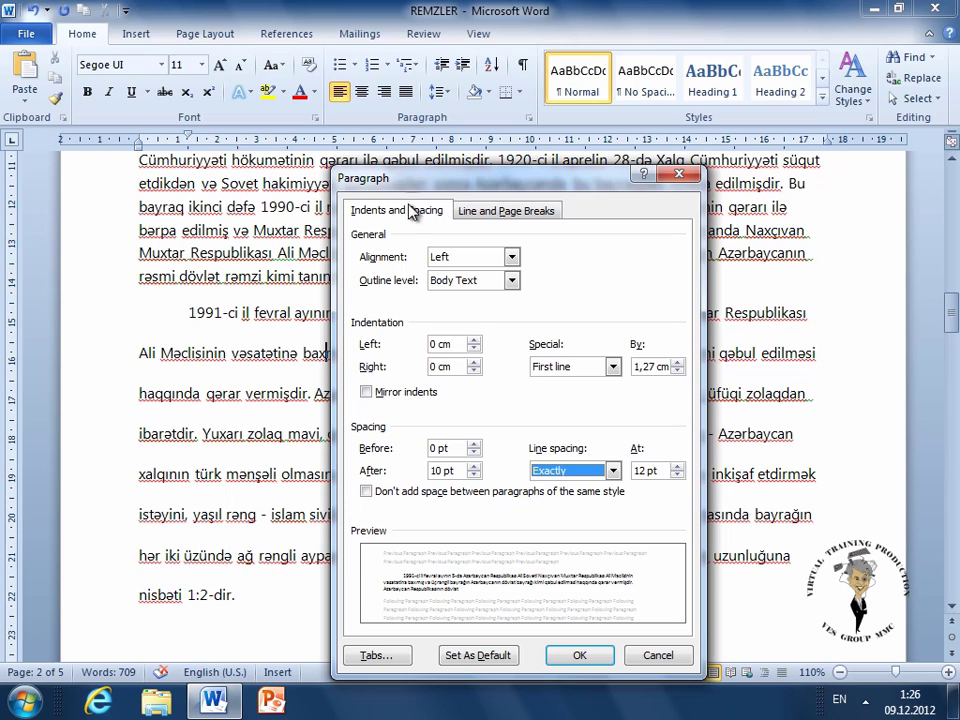
Check the Alignment choices in the Paragraph dialog, leaving it at Left.
click(510, 258)
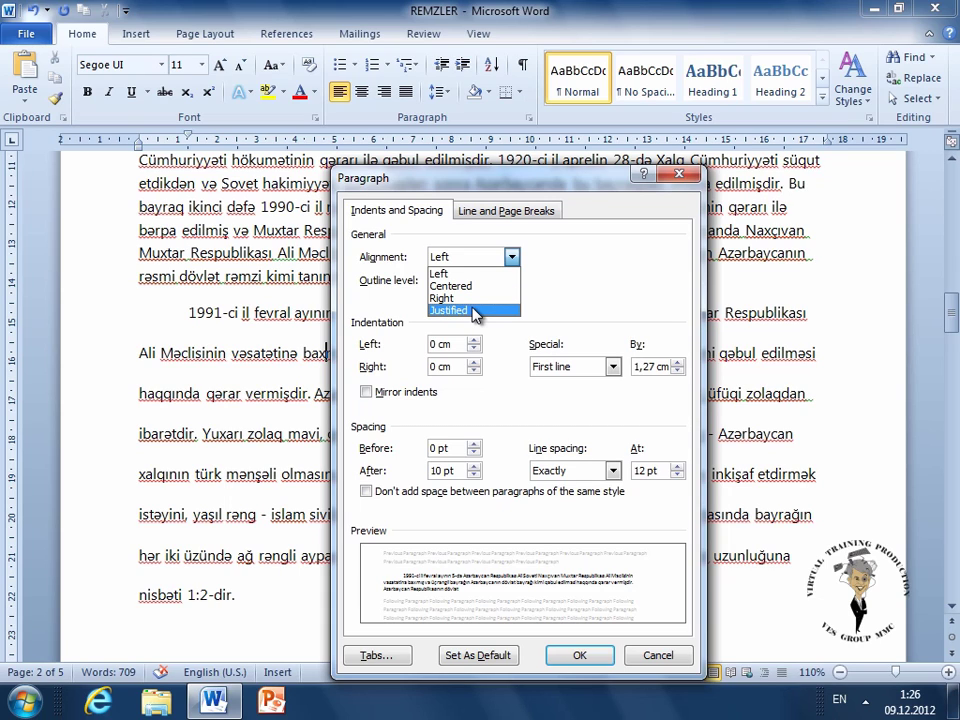
click(470, 256)
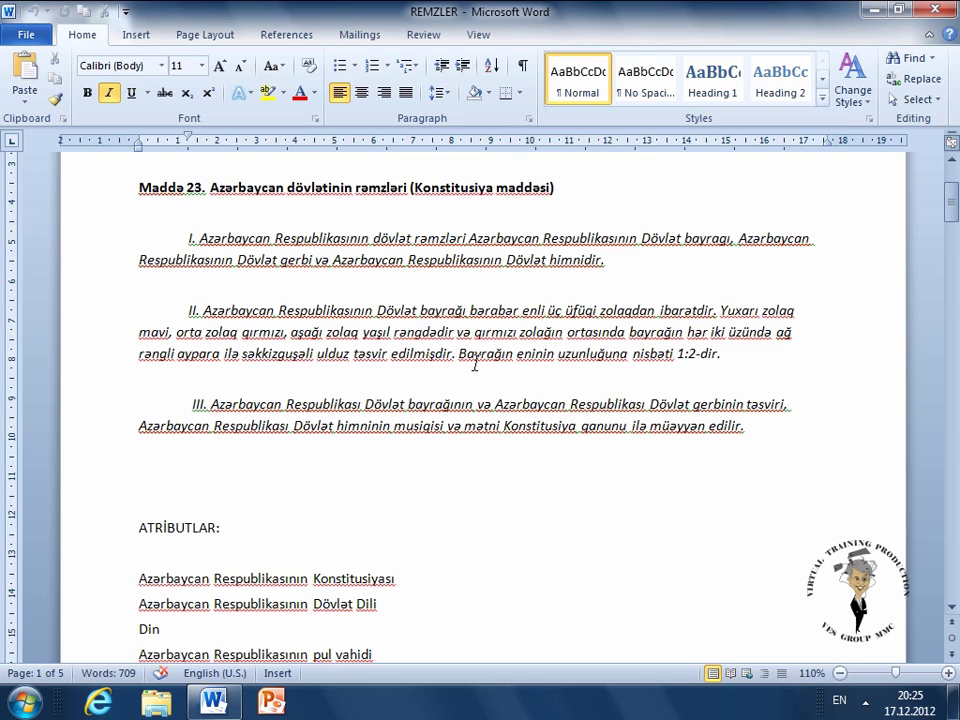
Set left tab stops near 3, 8 and 12 cm on the empty line below the article.
click(475, 365)
click(157, 473)
click(257, 145)
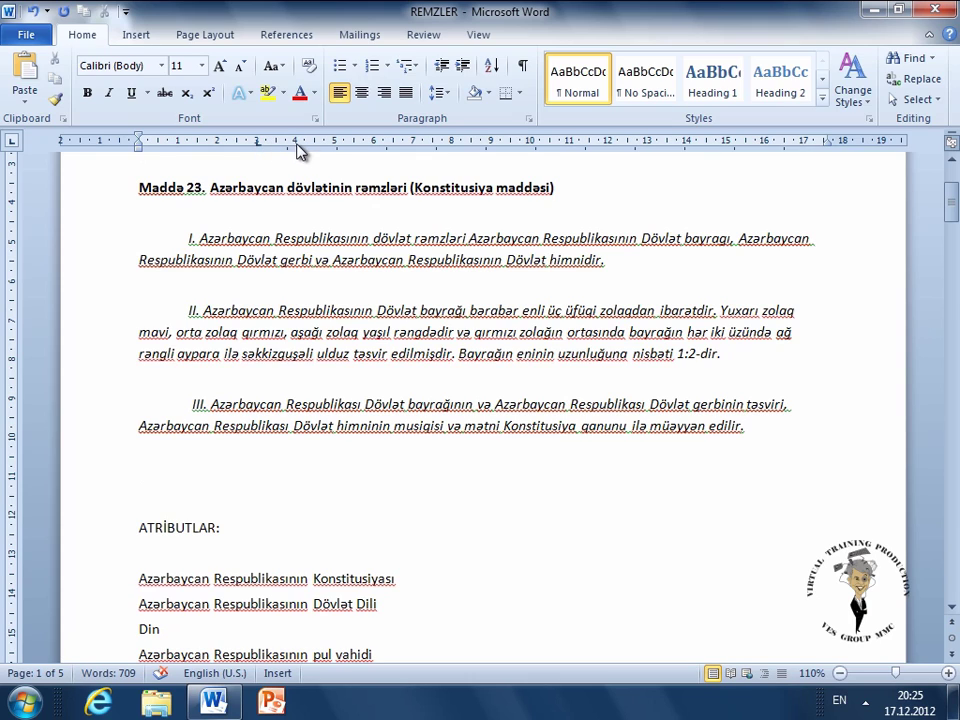
click(452, 145)
click(649, 146)
Put the cursor on the empty line just below the 'ATRİBUTLAR:' heading.
click(139, 552)
Add a centre tab stop at about 6 cm on the ruler, then reset the selector to Left Tab.
click(11, 143)
click(355, 142)
click(13, 143)
click(13, 143)
click(14, 143)
click(13, 143)
click(13, 143)
click(13, 143)
click(12, 142)
click(8, 140)
click(8, 140)
click(8, 140)
Type sample text 'gfhdfghdfh' and 'dfghdfghdfghfh' across the tab stops, then drag the tab markers left.
text(gfhdfghdfh)
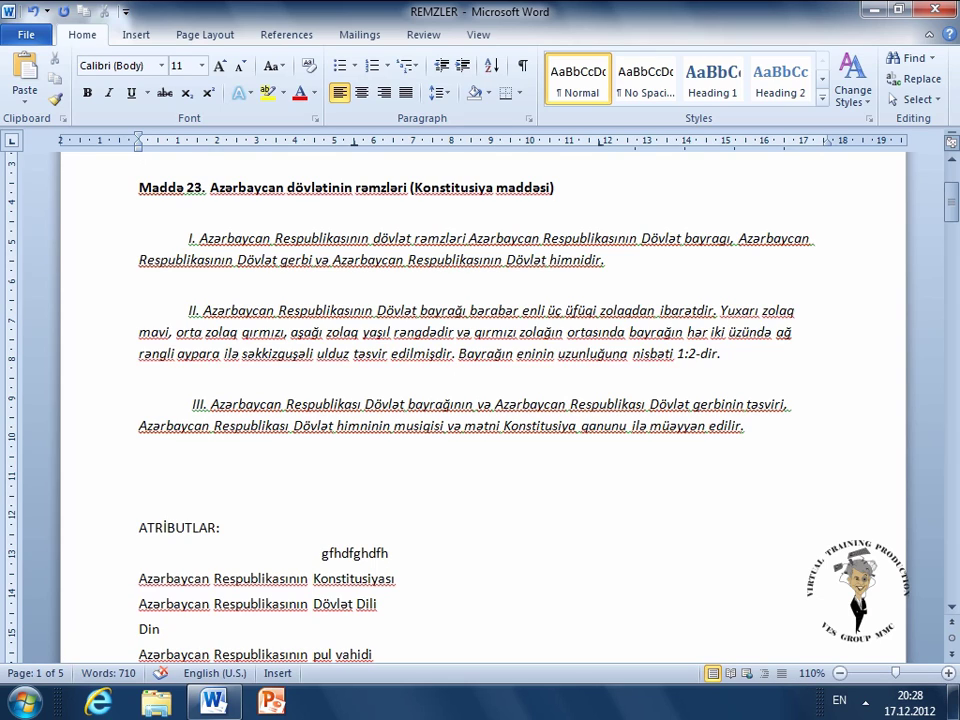
key(shift+F3)
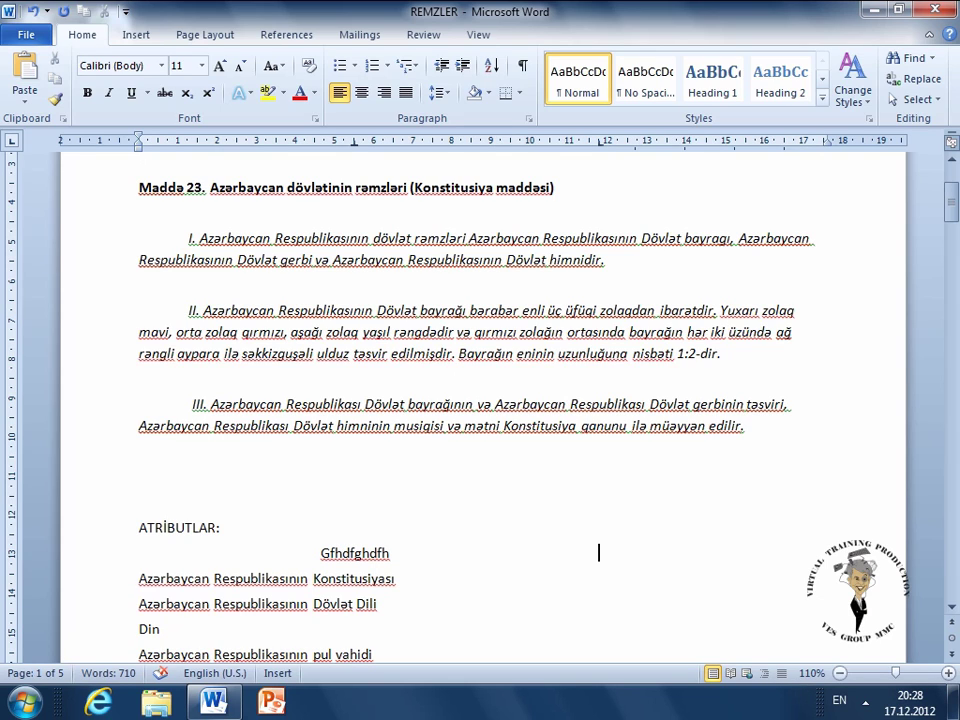
text(dfghdfghdfghfh)
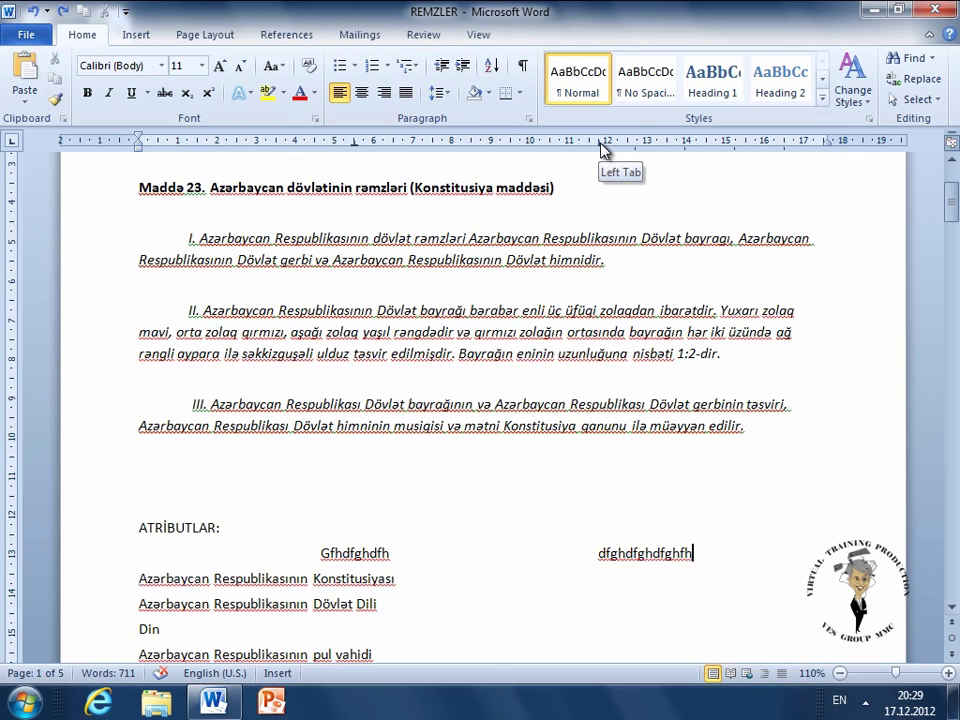
mouse_move(600, 148)
mouse_down()
mouse_move(62, 150)
mouse_move(72, 158)
mouse_up()
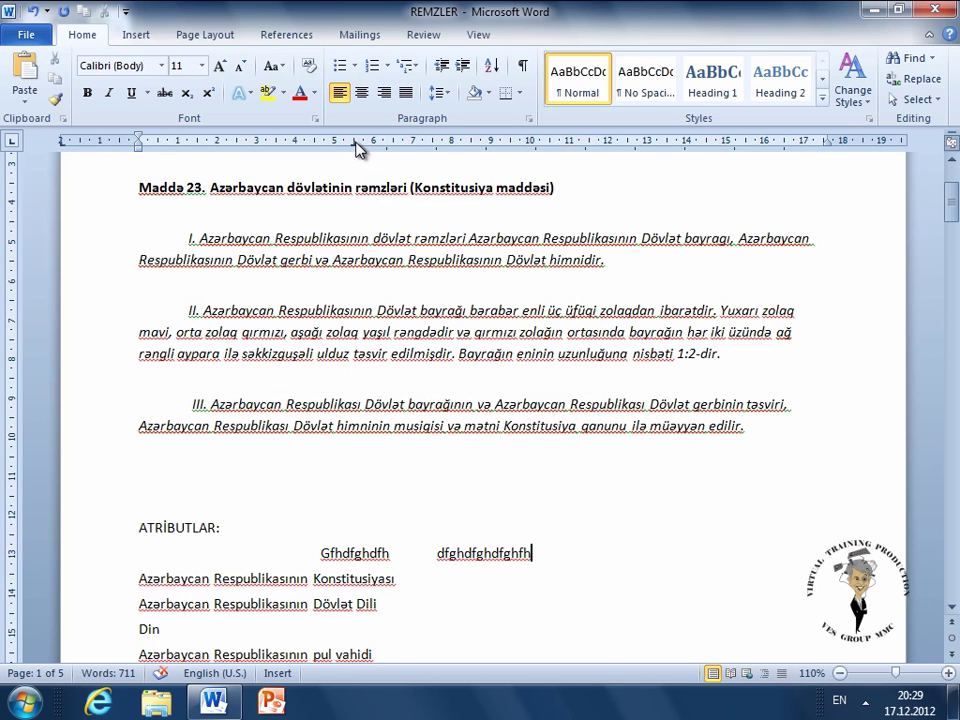
mouse_move(358, 148)
mouse_down()
mouse_move(96, 150)
mouse_move(77, 163)
mouse_up()
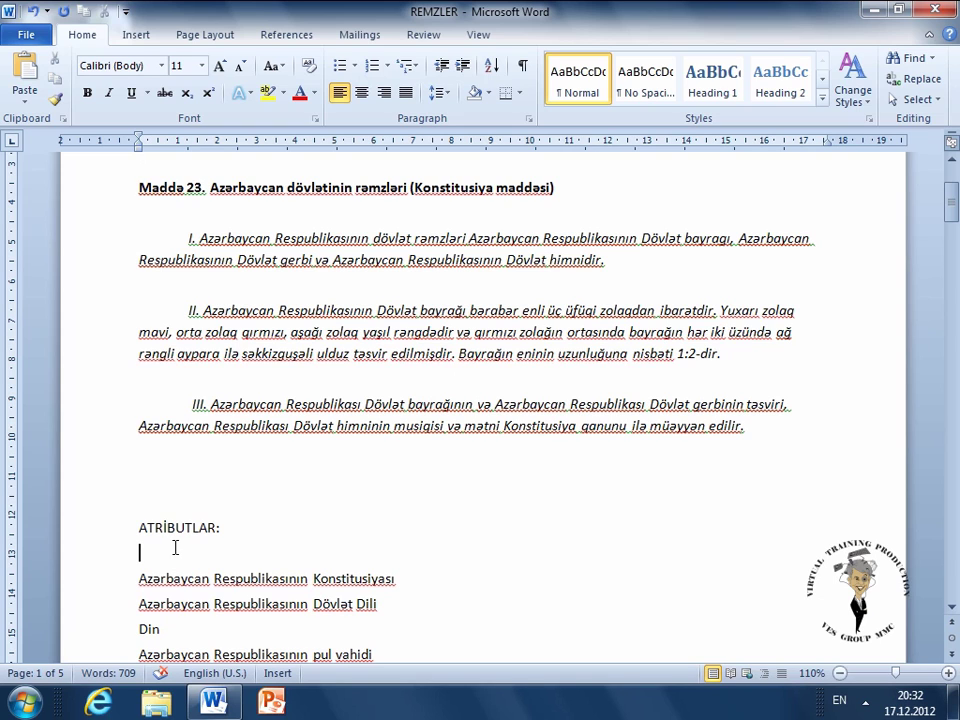
Open the Tabs dialog through the Paragraph settings dialog.
click(528, 119)
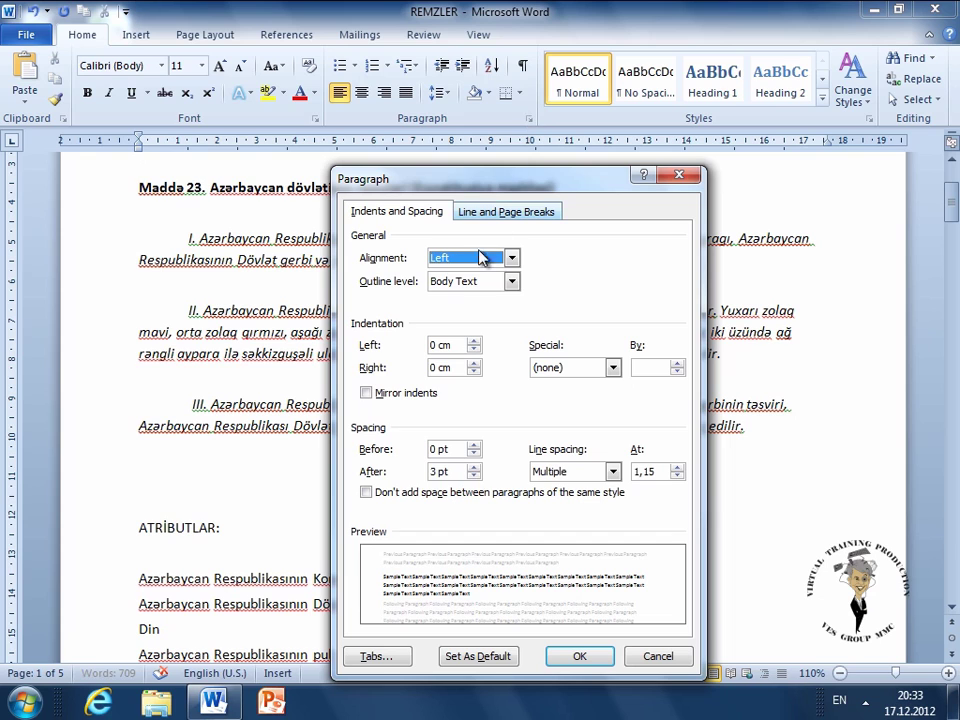
click(376, 657)
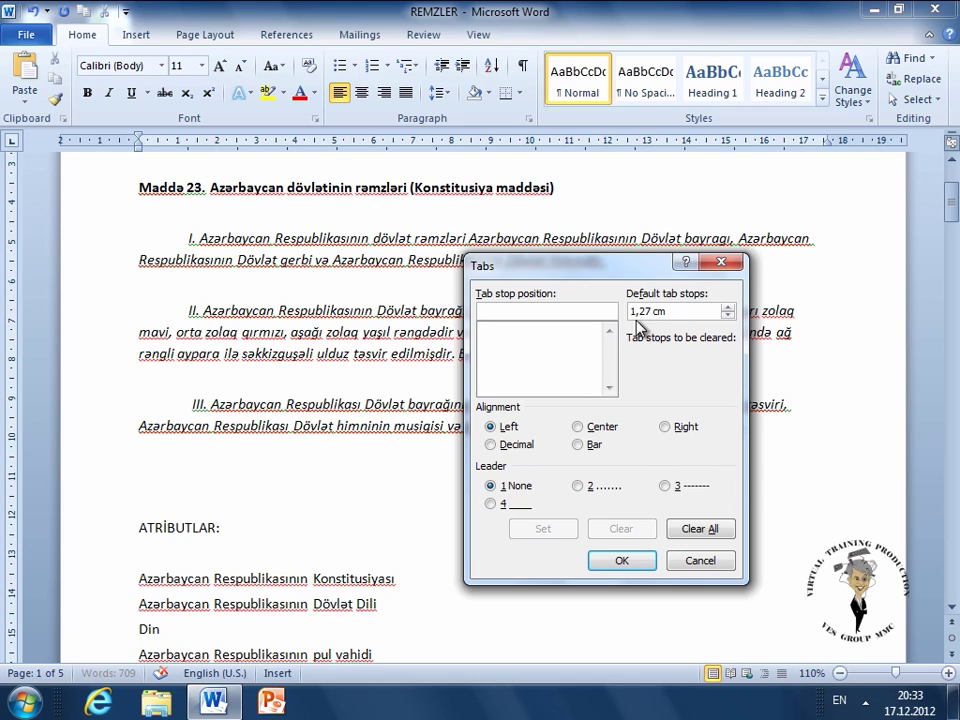
Enter and set tab stop positions of 2 cm, 4 cm and 6 cm in the Tabs dialog.
key(Tab)
text(2)
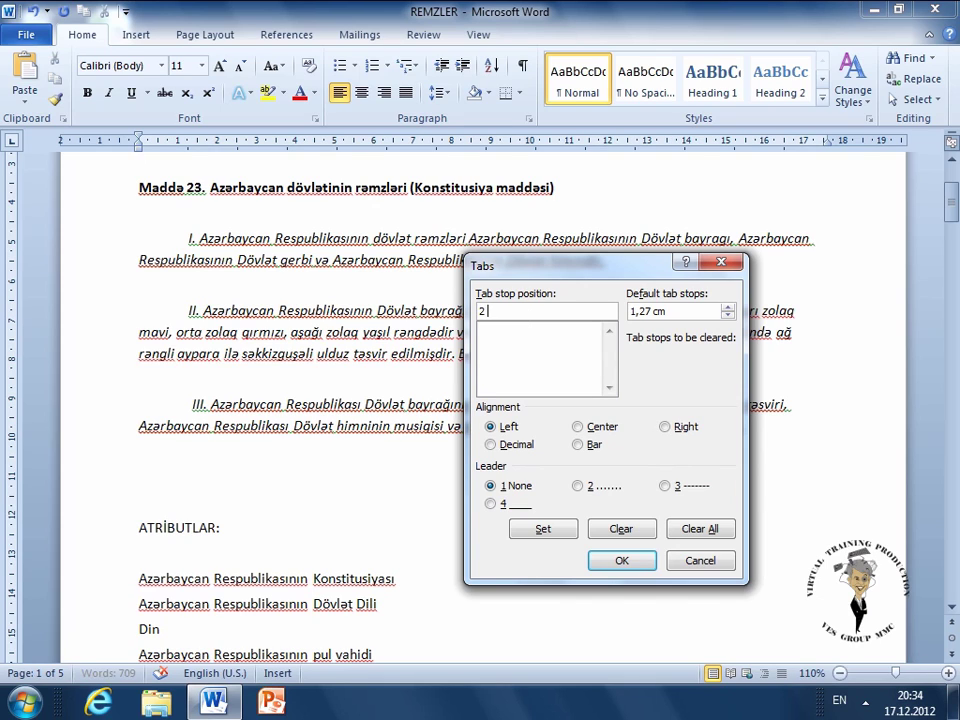
text( cm)
click(545, 530)
text(4)
text(cm)
key(BackSpace)
key(BackSpace)
text(c)
text(m)
click(541, 529)
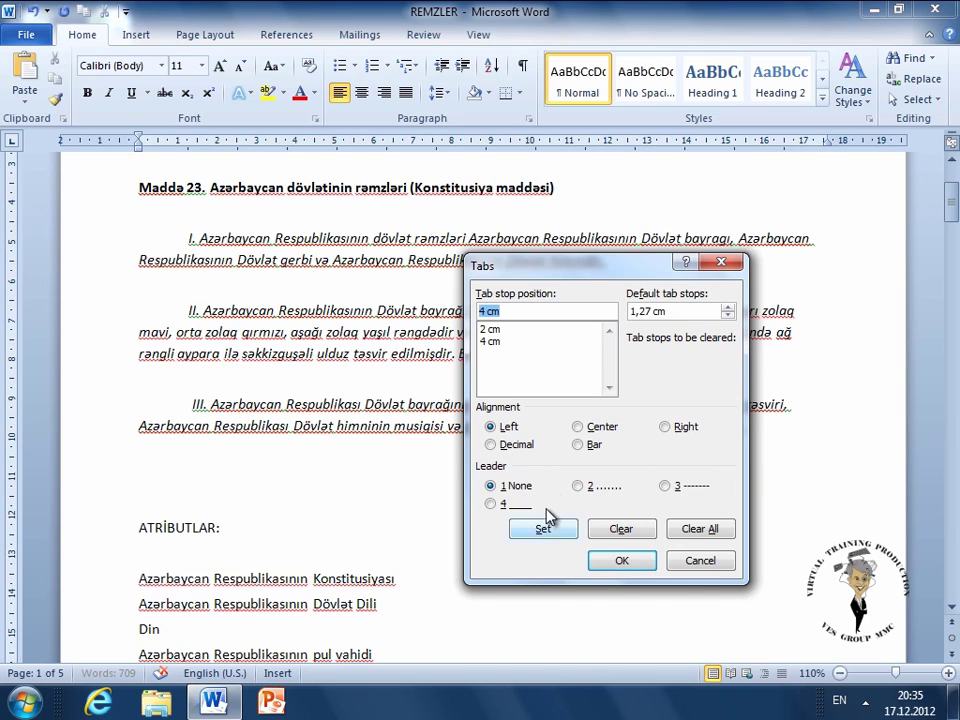
click(519, 312)
drag(519, 312, 476, 312)
text(6 cm)
click(540, 532)
Change the 2 cm tab stop to Center alignment.
click(497, 330)
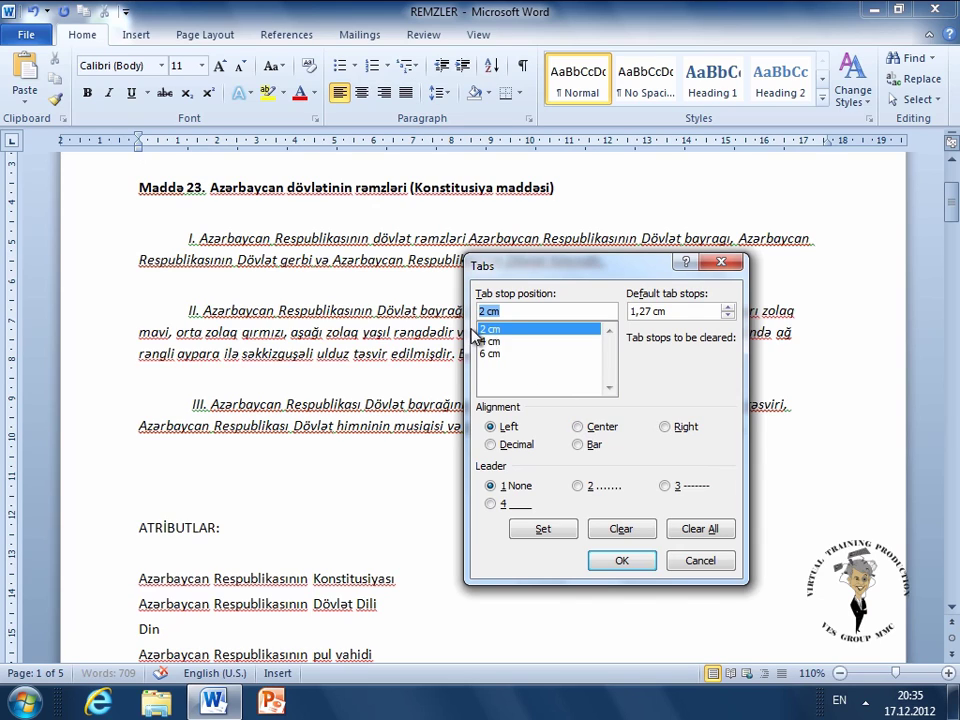
click(579, 428)
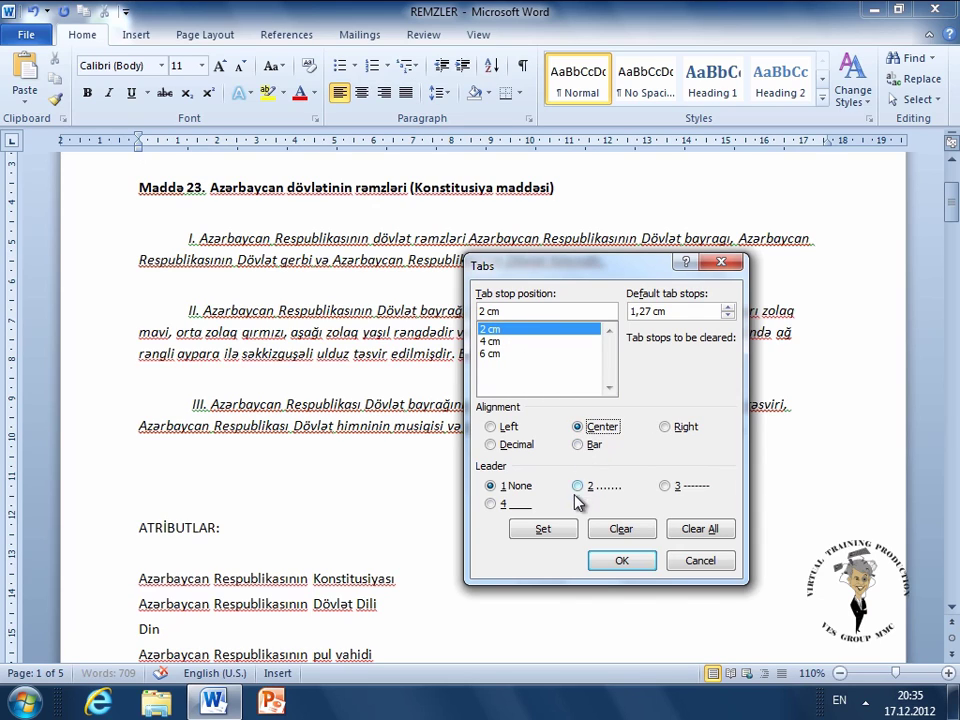
click(545, 530)
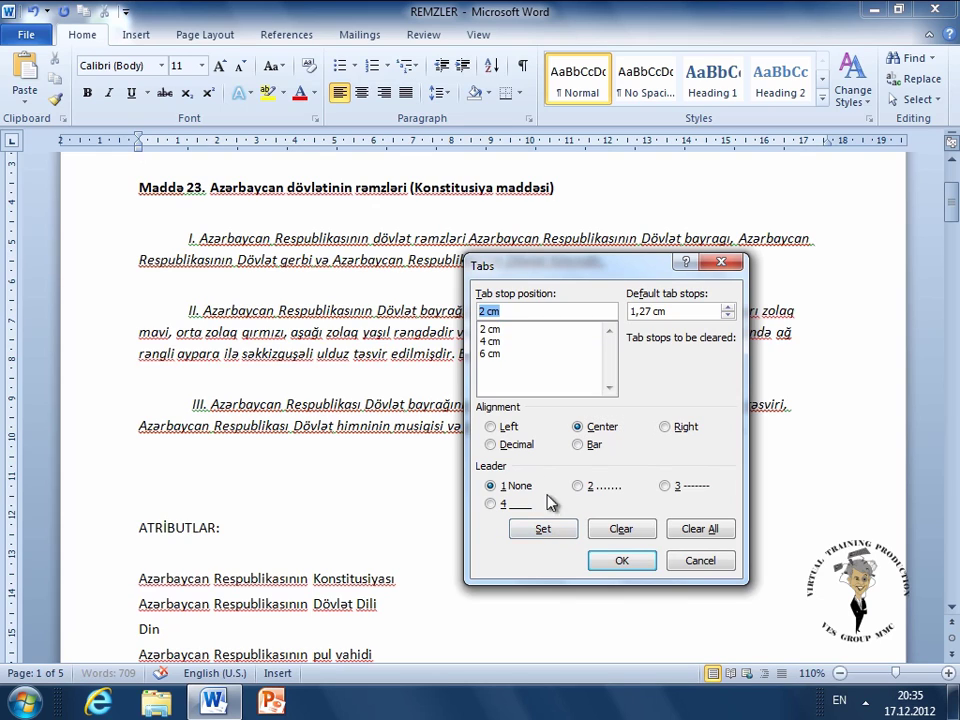
click(504, 331)
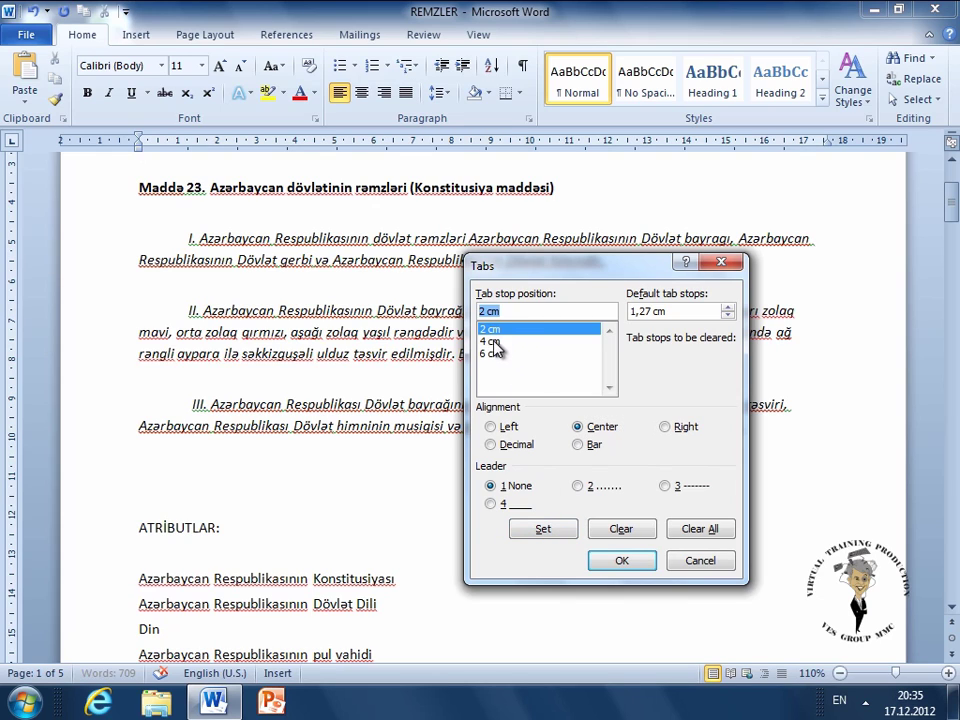
Make the 4 cm tab stop right-aligned and keep 6 cm left-aligned with no leader.
click(491, 341)
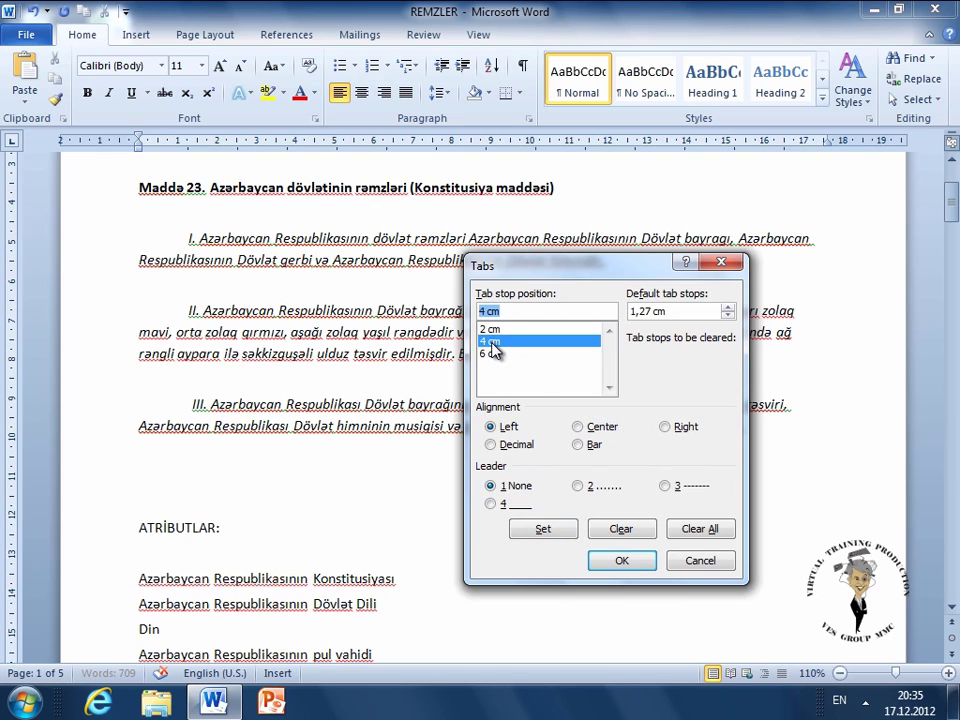
click(668, 429)
click(548, 531)
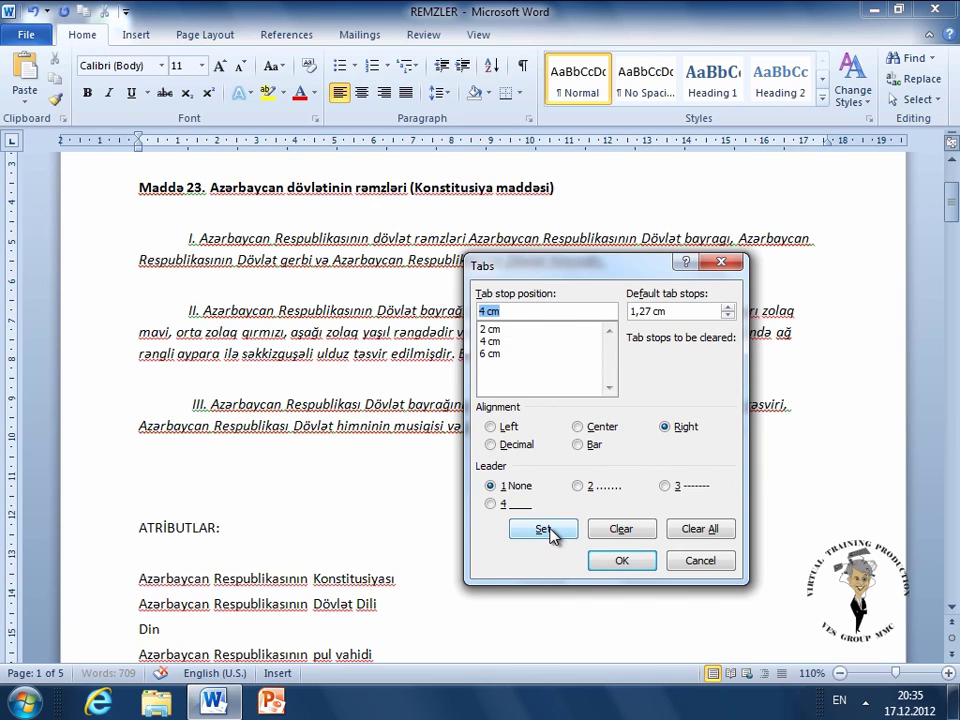
click(495, 353)
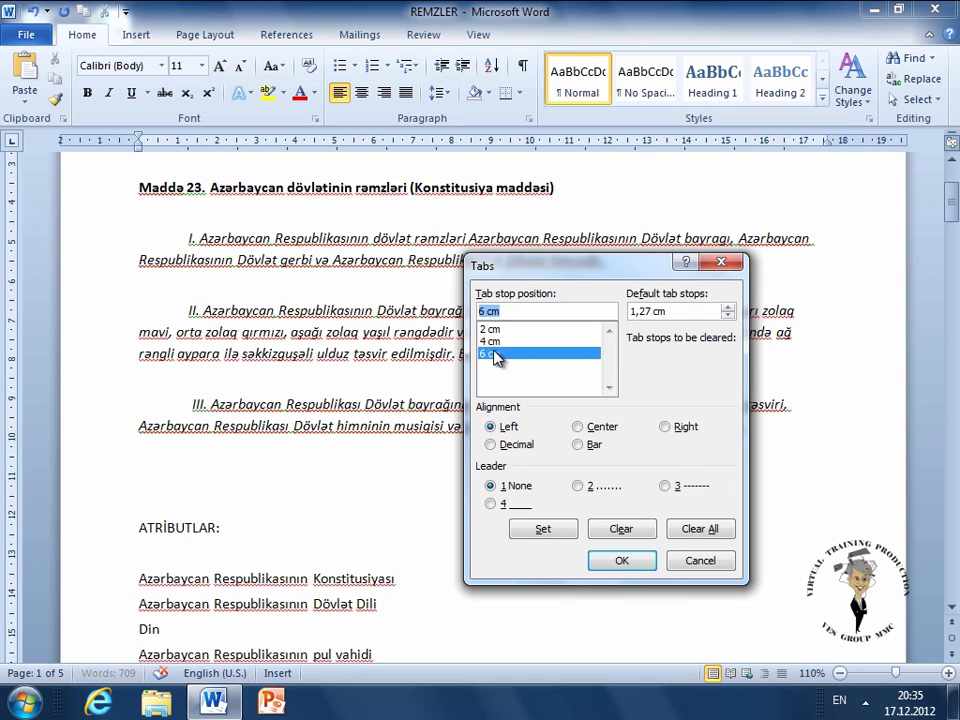
click(492, 427)
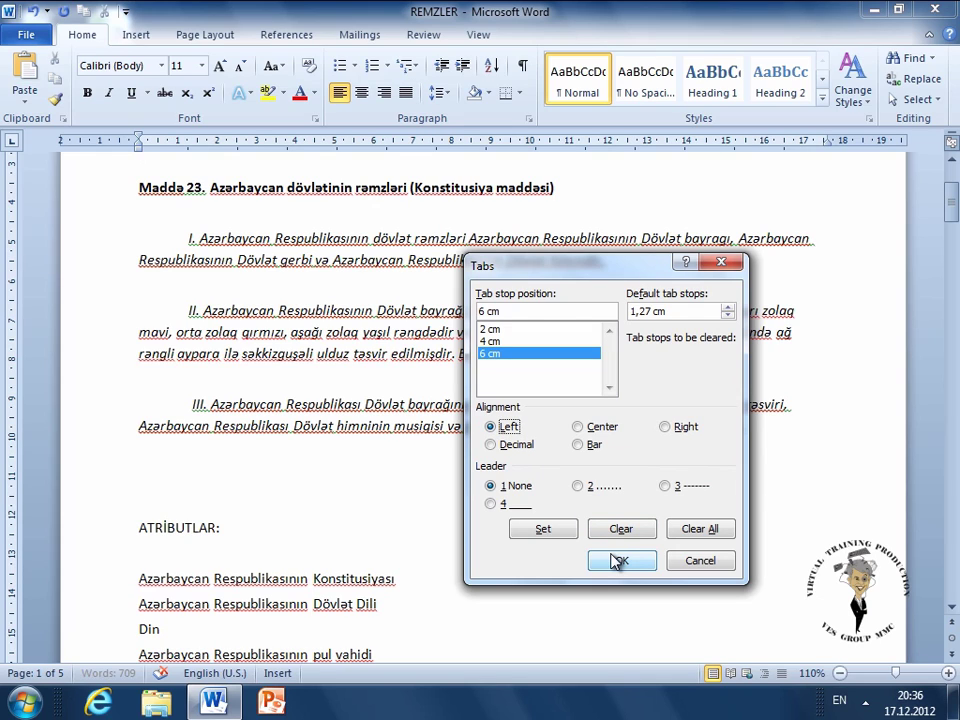
click(514, 484)
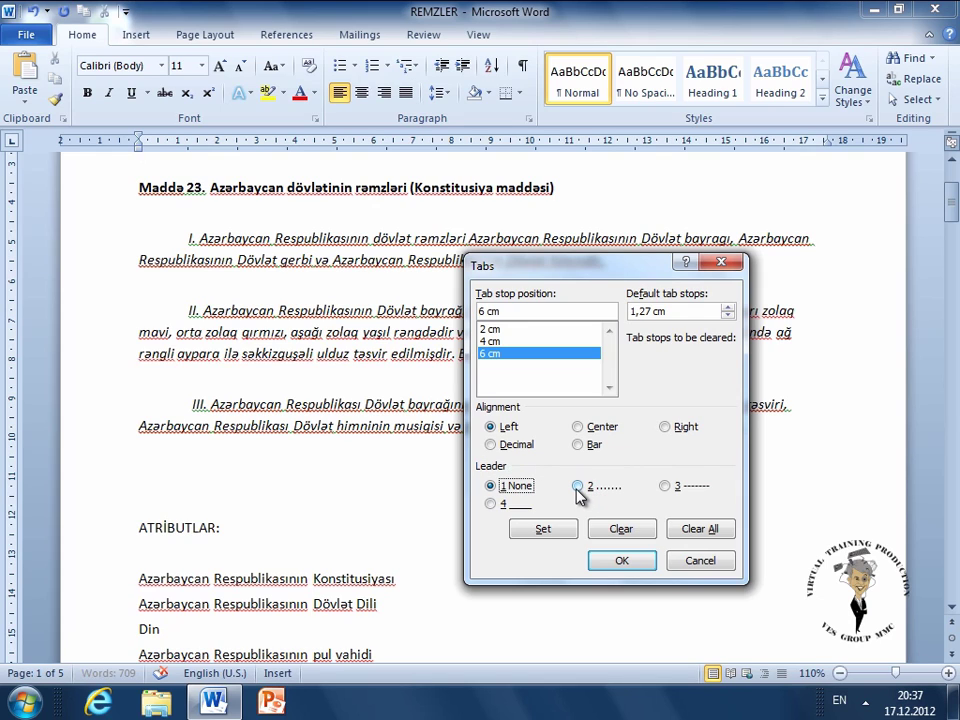
Set leader 2 (dotted) on 2 cm, leader 3 (dashed) on 4 cm, leader 4 (underline) on 6 cm.
click(490, 329)
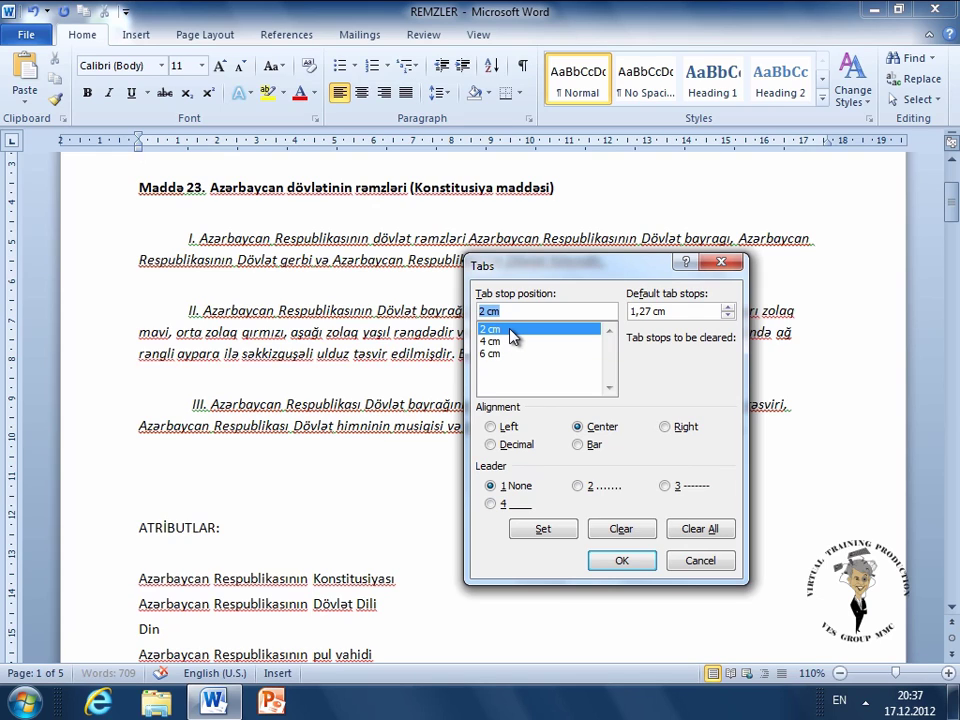
click(582, 487)
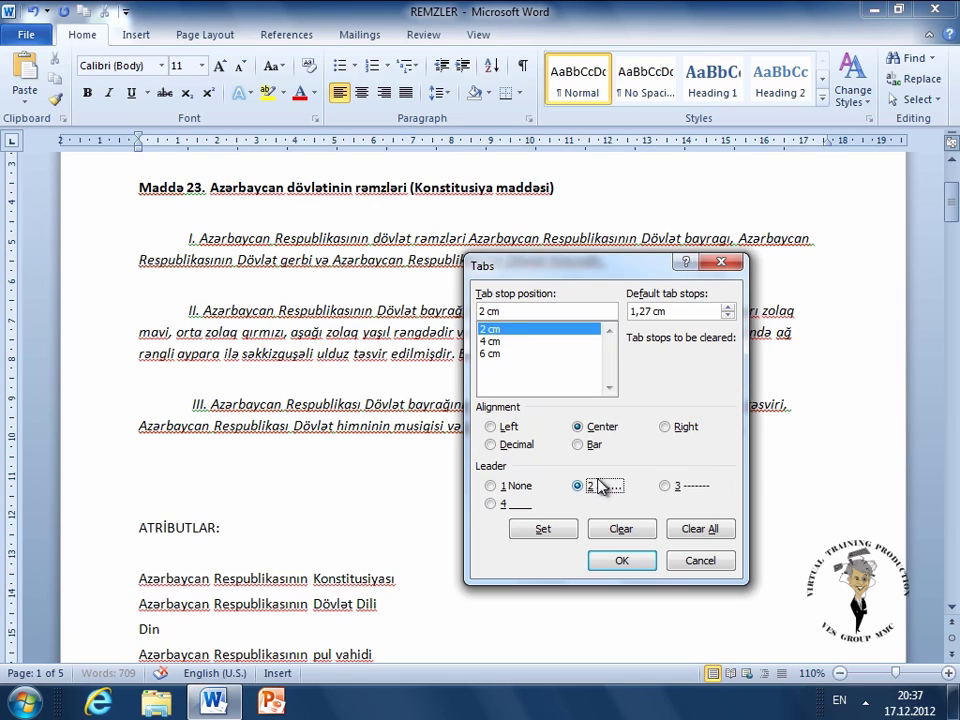
click(555, 531)
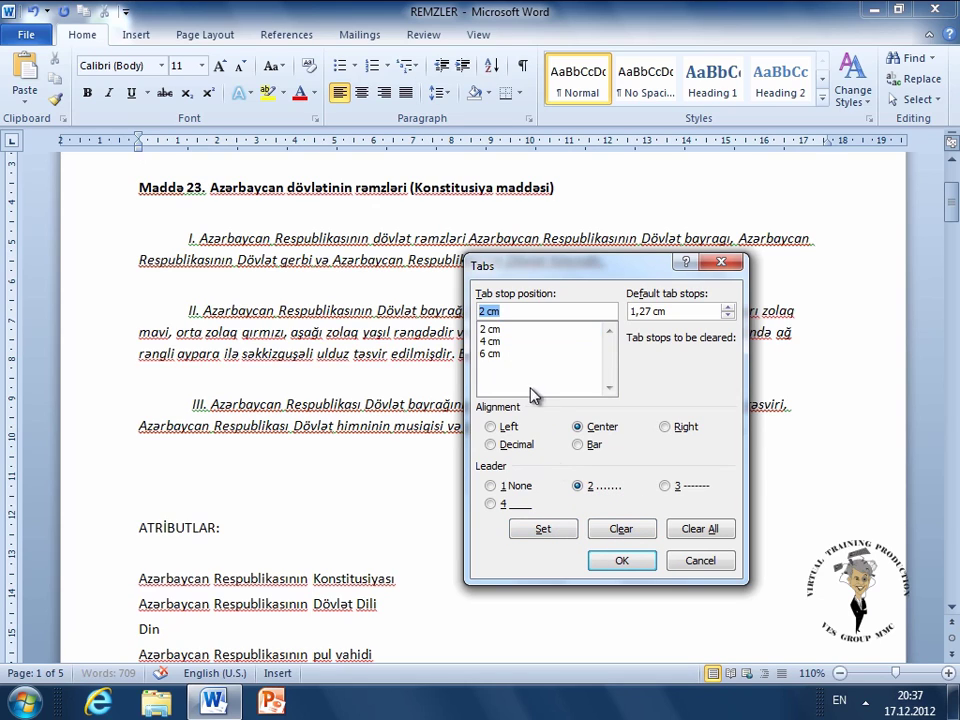
click(495, 342)
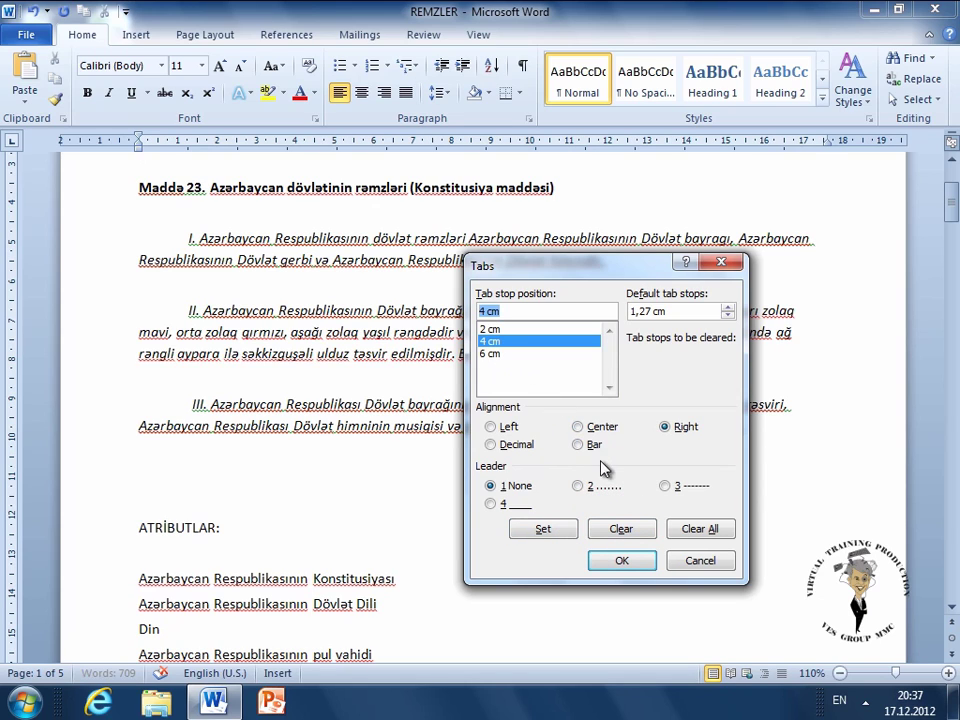
click(665, 486)
click(543, 529)
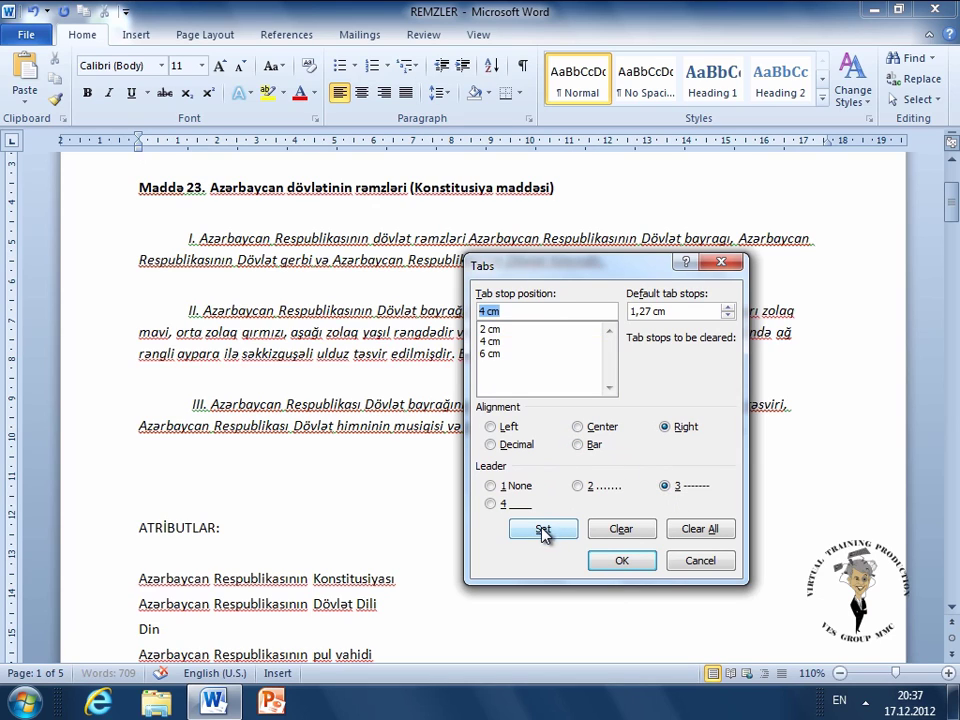
click(497, 354)
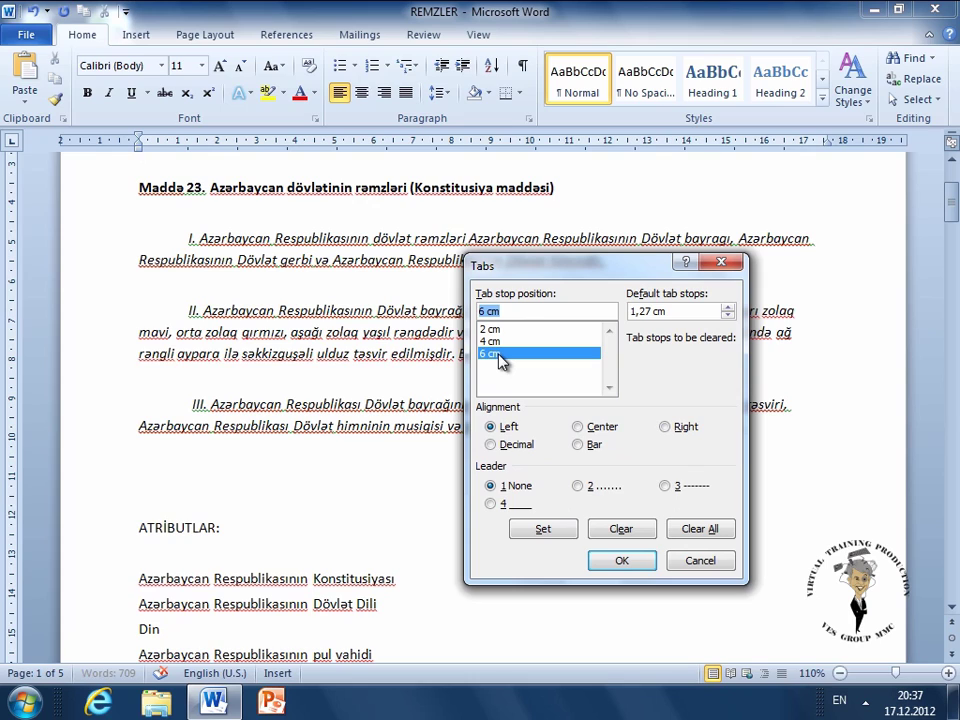
click(491, 503)
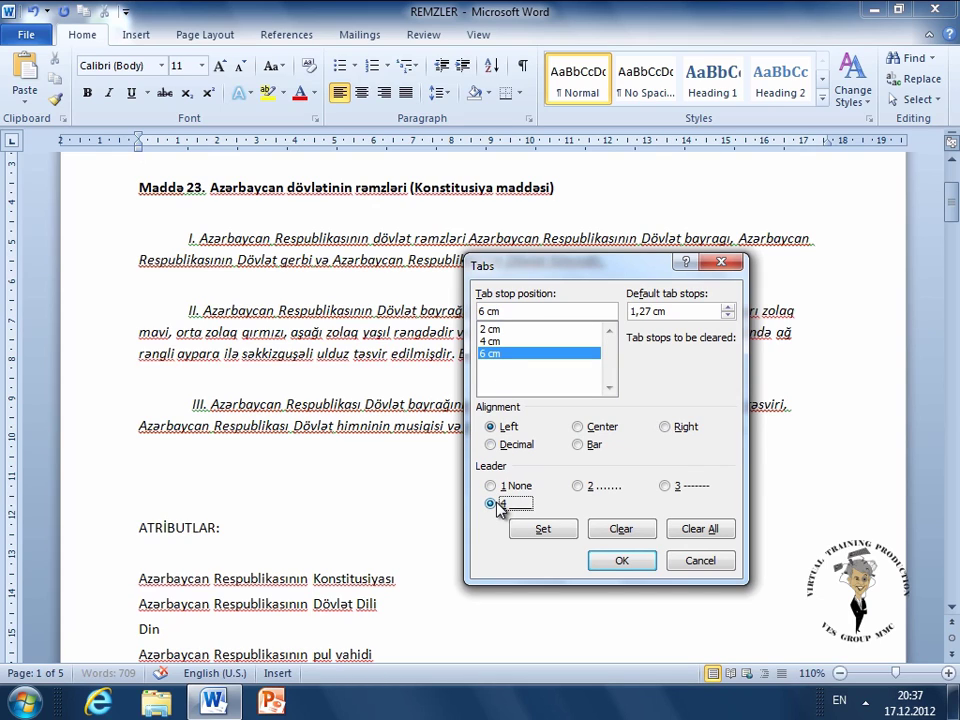
click(541, 533)
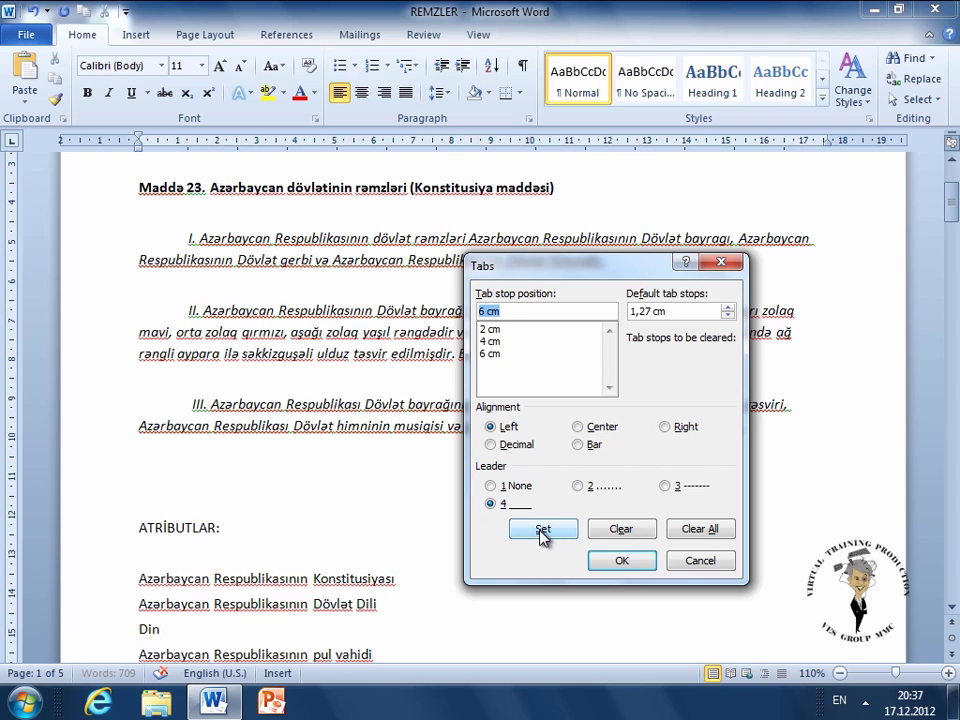
Apply the tab settings and type 'gdfgssfdg' after the first tab on the line.
click(628, 562)
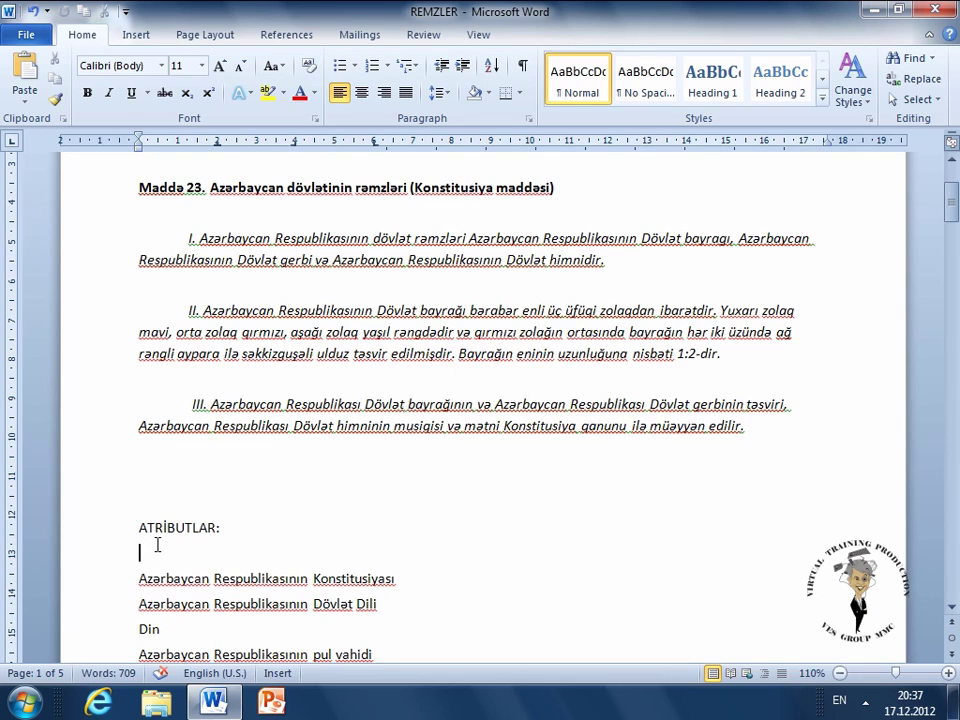
key(Tab)
text(gdfgssfdg)
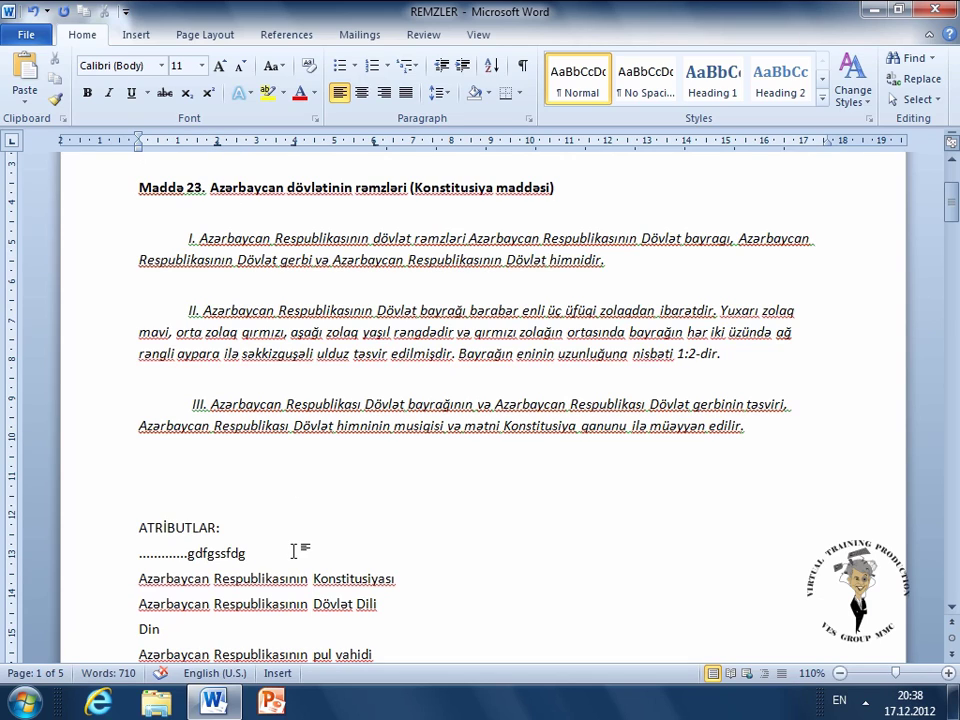
Continue the line with '----------', 'sdfgsd ___________' and 'asdfasdfasdfasdfasdf'.
text(----------)
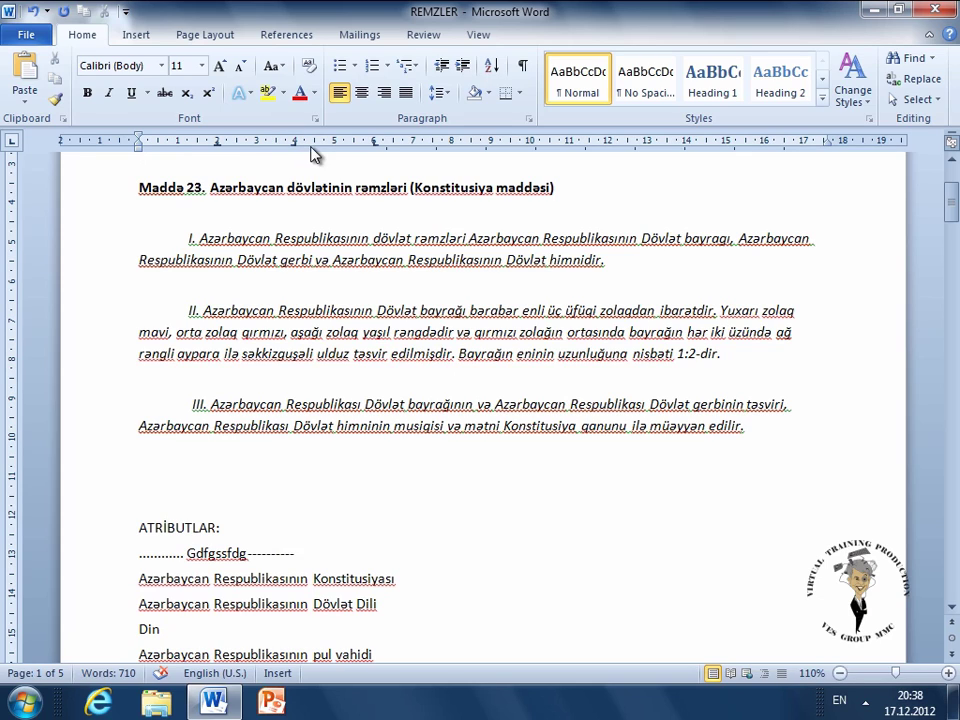
text(sdfgsd)
text( ___________)
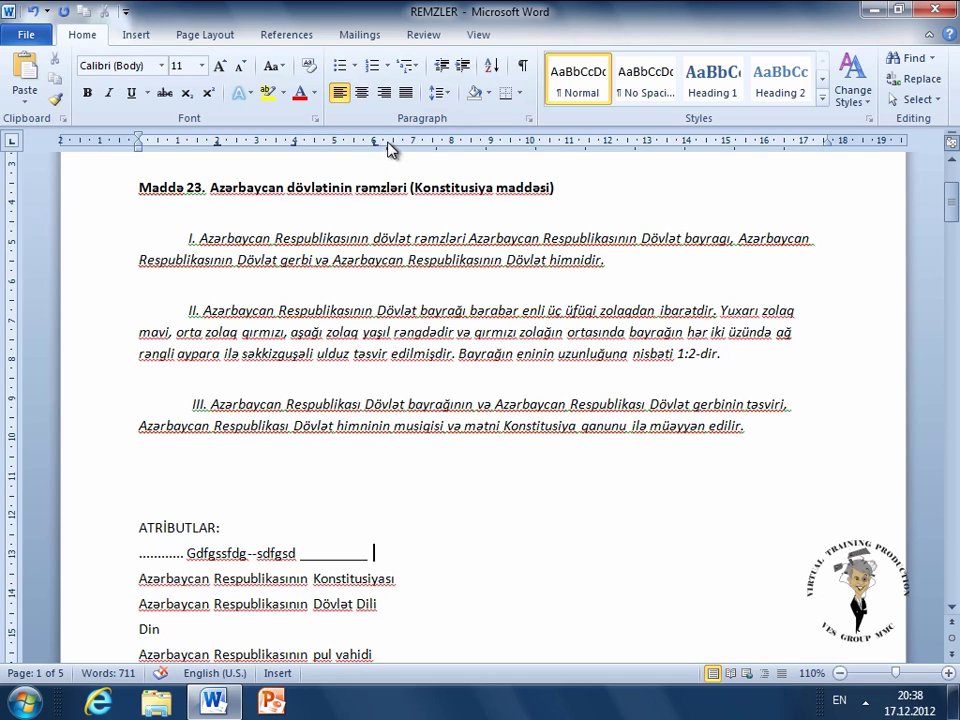
text(a)
text(sdfasdfasdfasdfasdf)
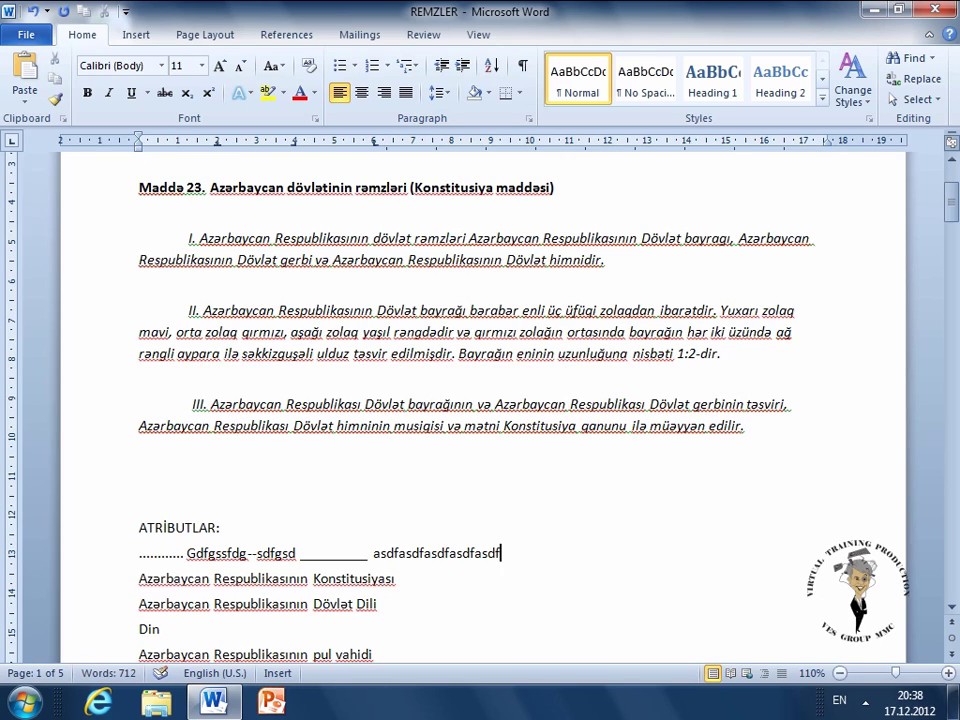